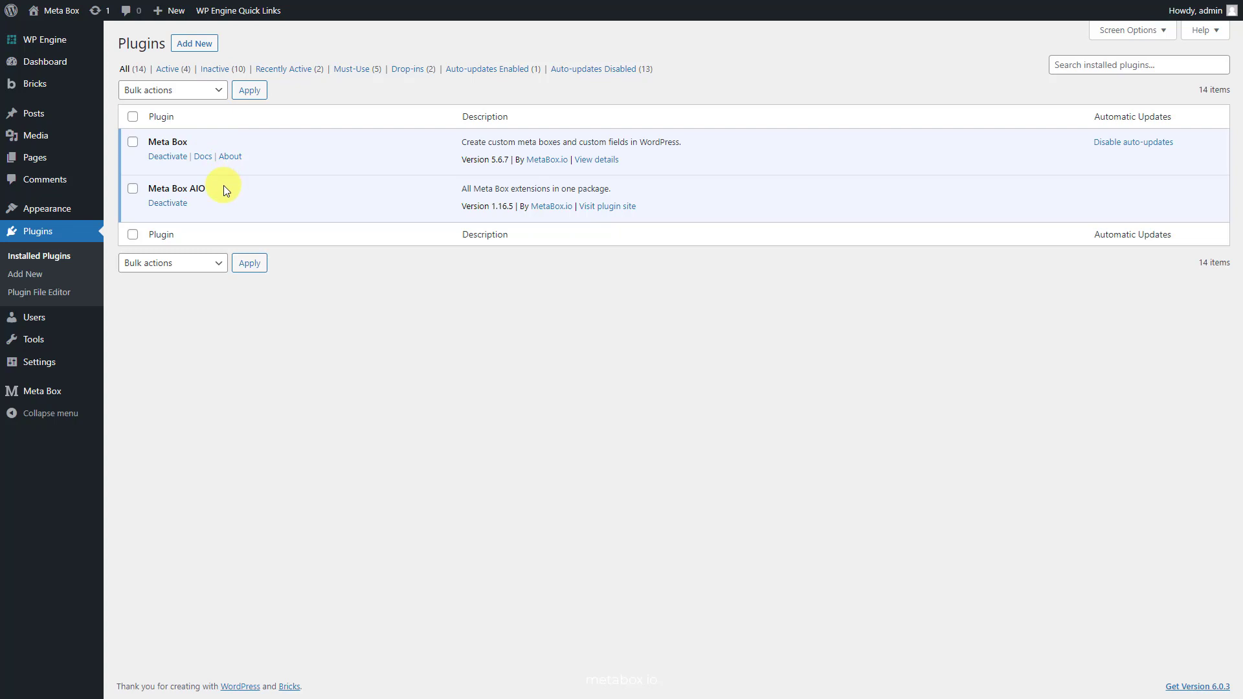
Review the list of activated Meta Box extensions
mouse_move(75, 391)
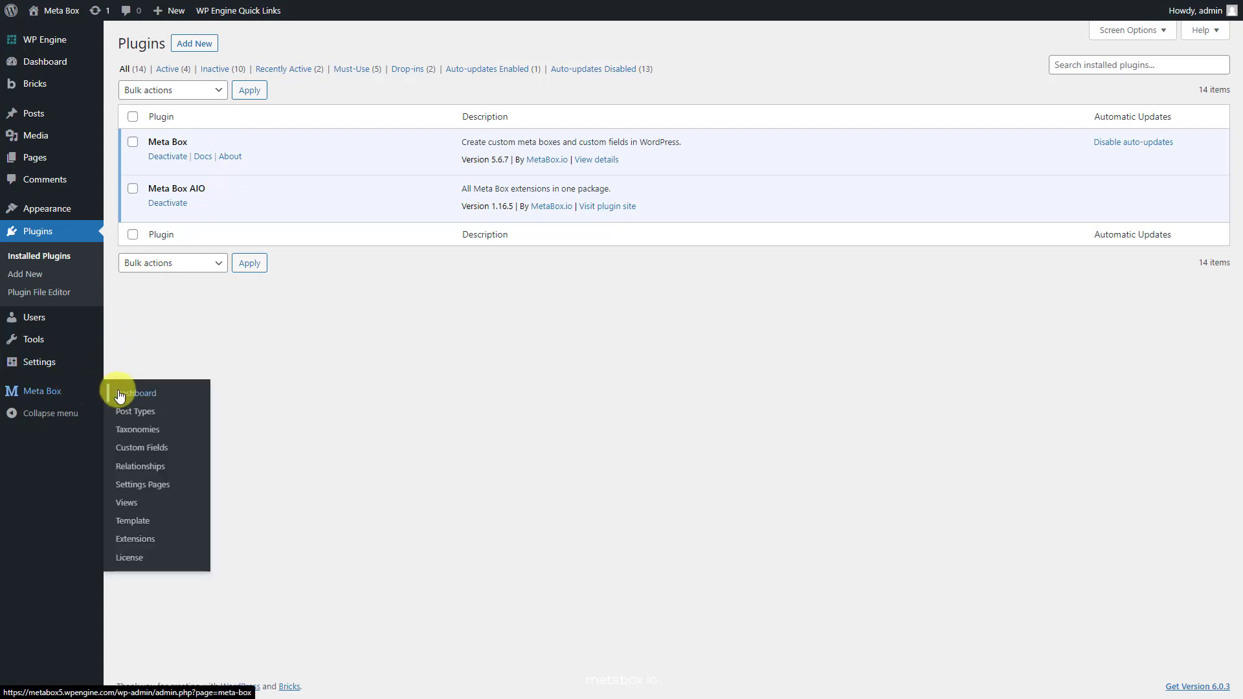
click(113, 543)
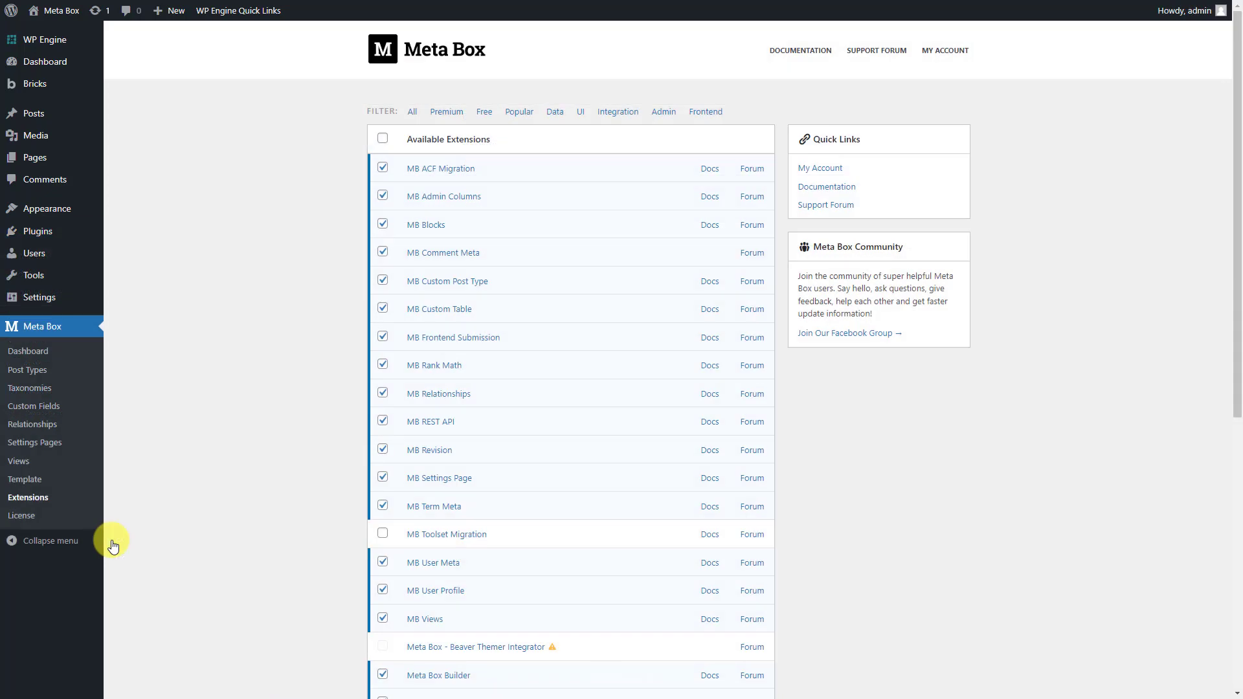
scroll(112, 546, down, 4)
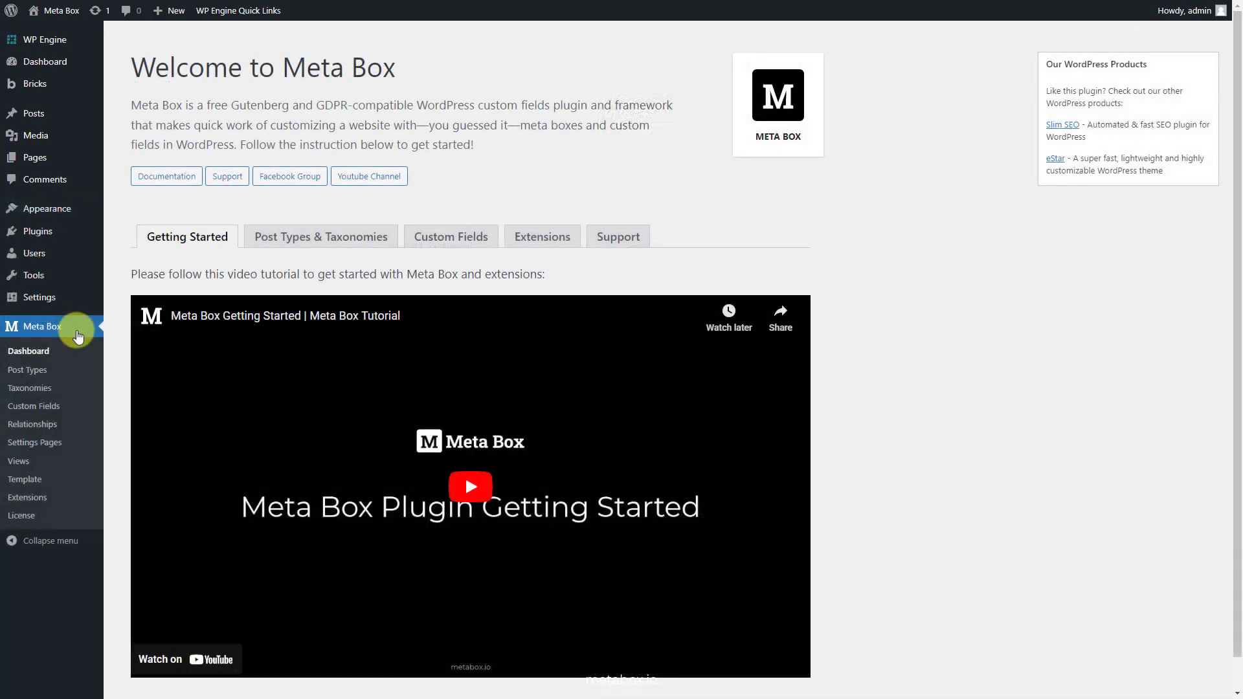
Create and publish a Meta Box settings page titled Brands with the option name Brands
click(74, 443)
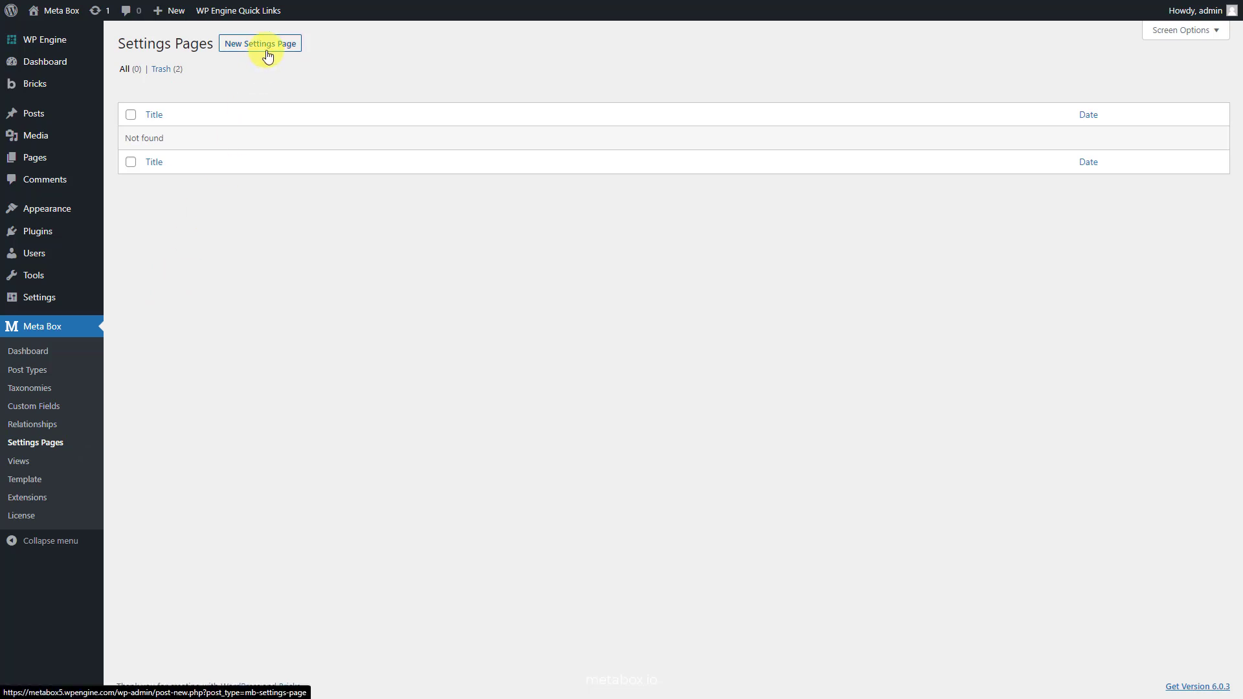
click(267, 49)
text(Brands)
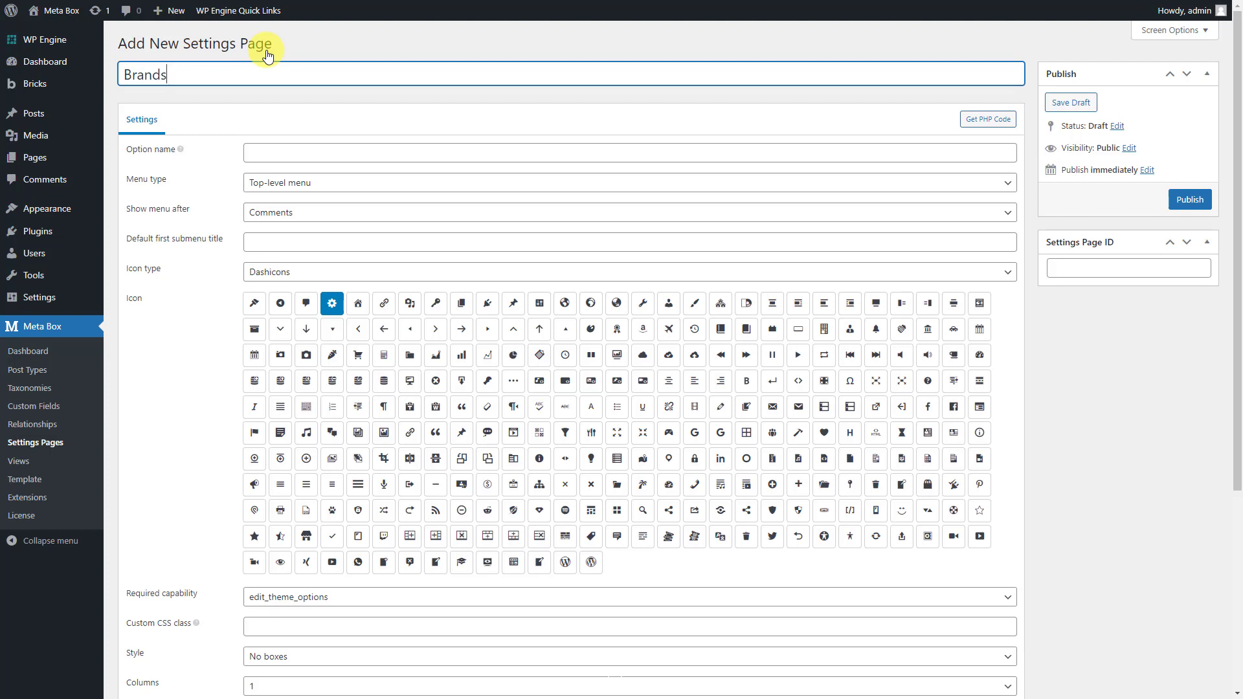
click(342, 149)
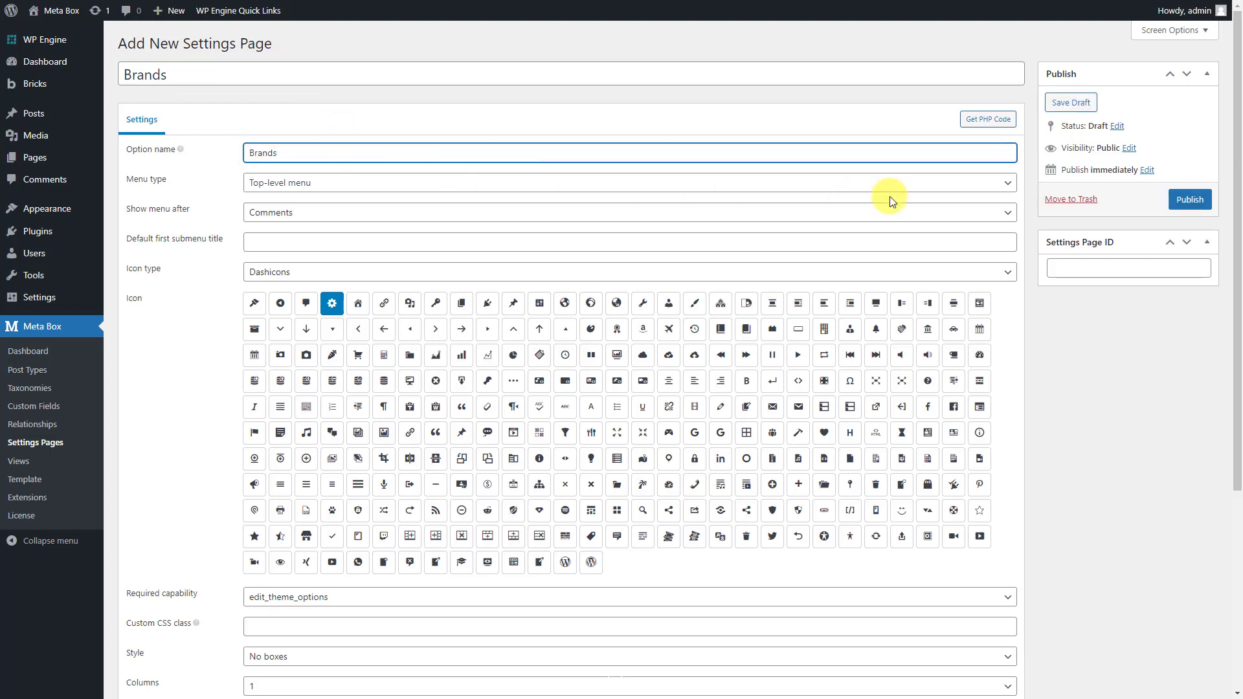
click(1190, 200)
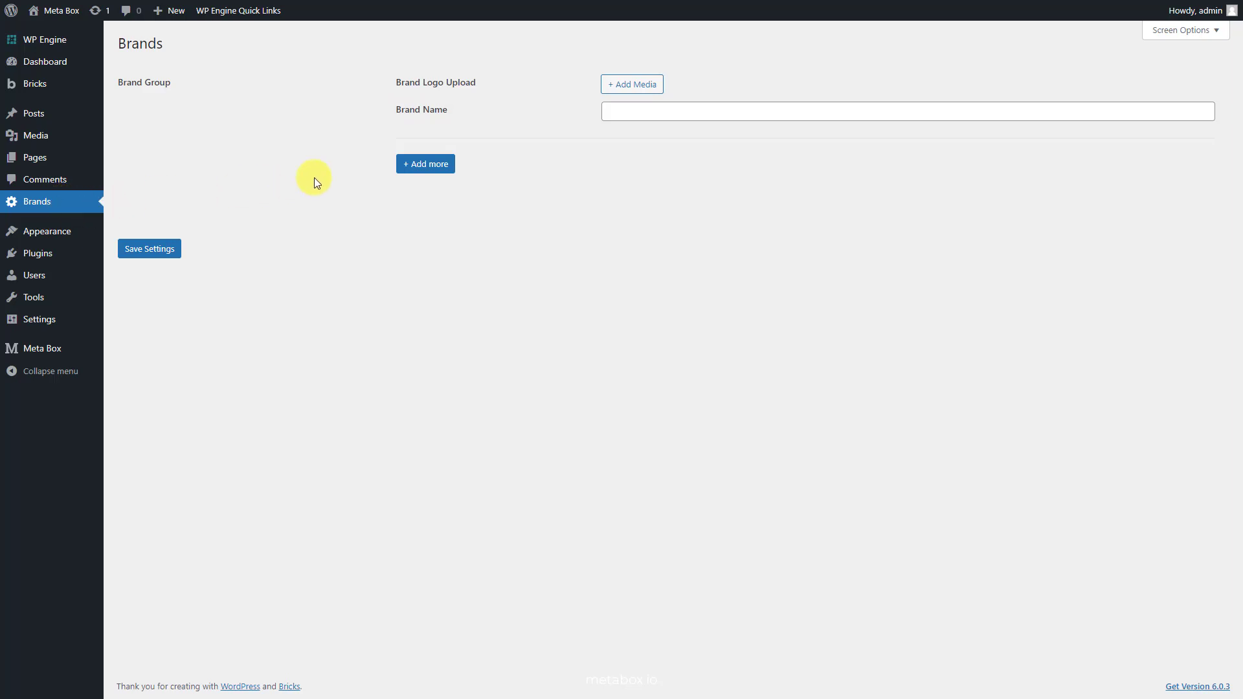
click(424, 165)
click(417, 253)
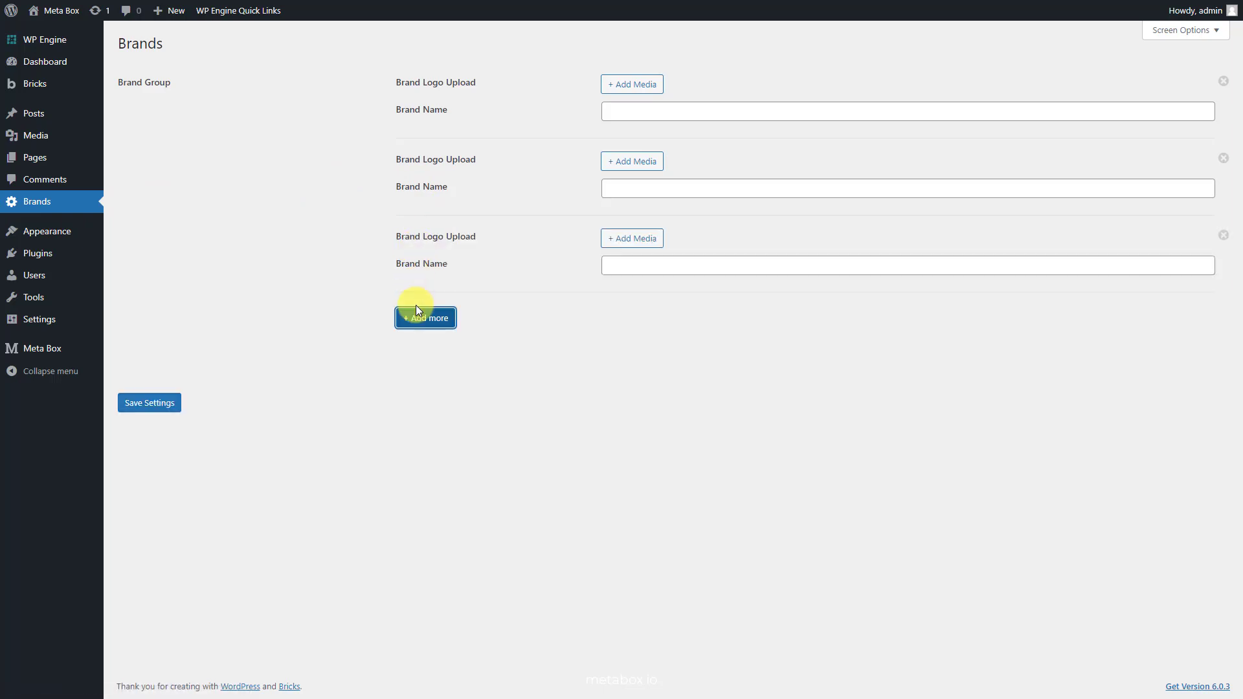
click(416, 312)
Create a new Meta Box custom field group titled Brands Information
click(84, 348)
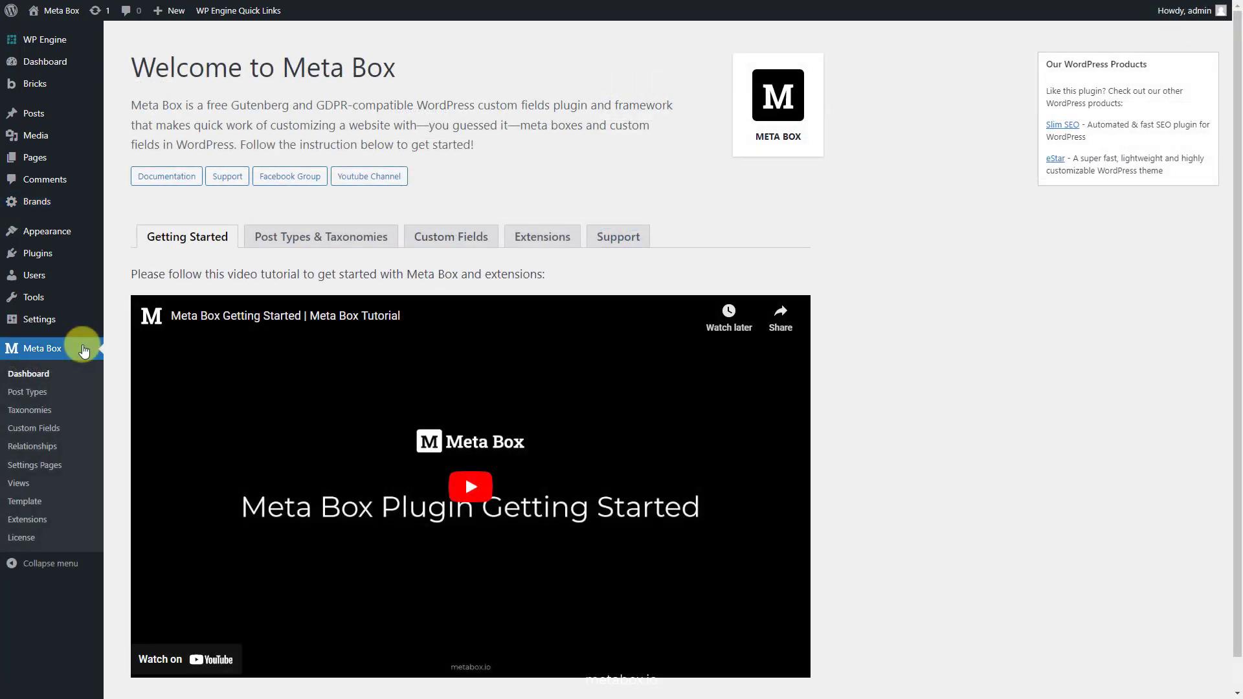
click(83, 429)
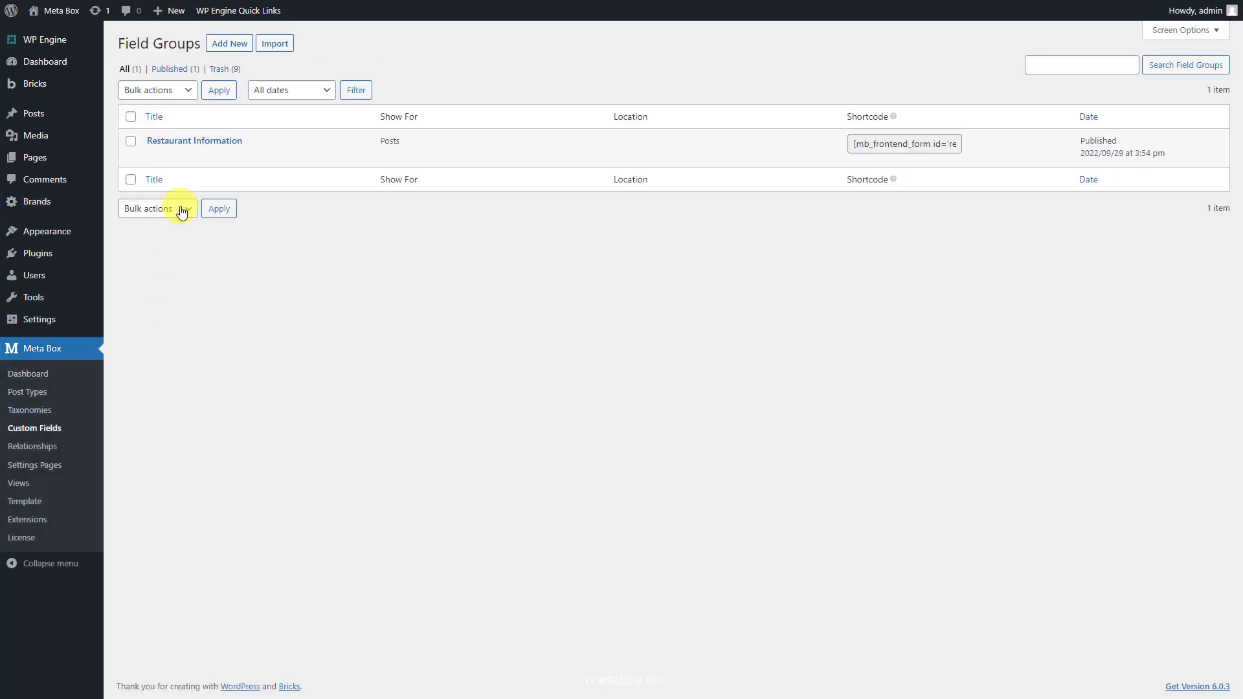
click(228, 44)
text(Brands Information)
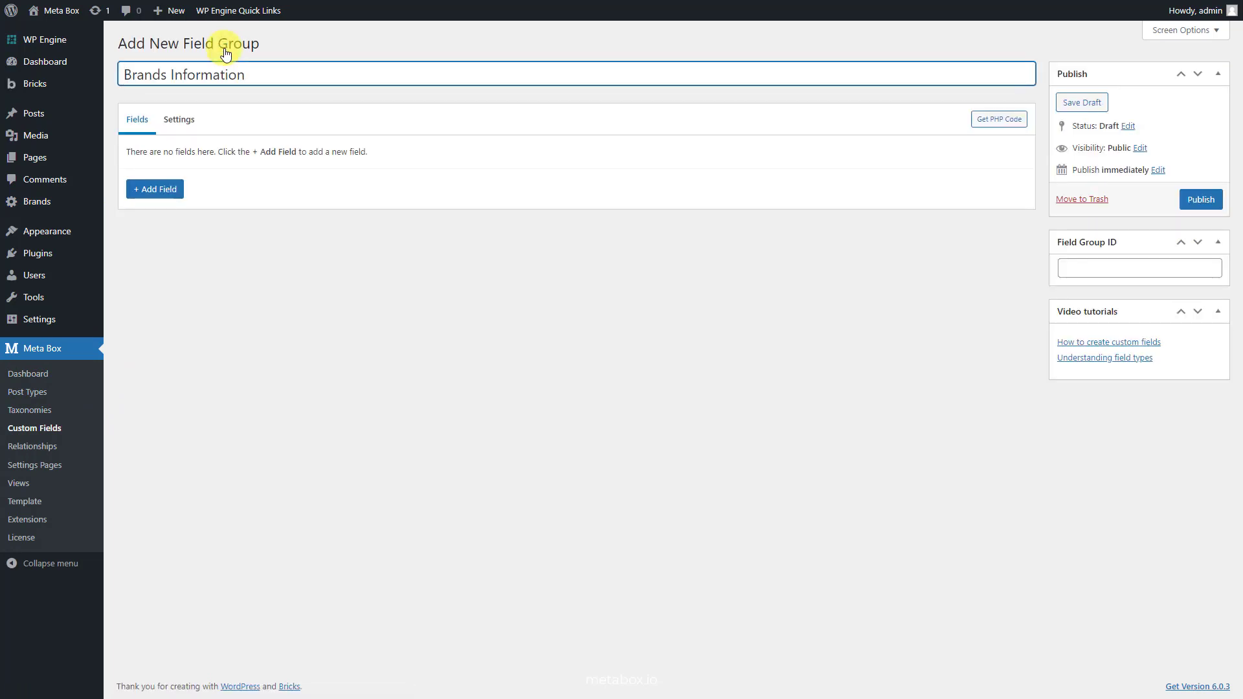
Add a Group field labelled Brand Group with the ID brand_group and make it cloneable
click(159, 189)
text(Group)
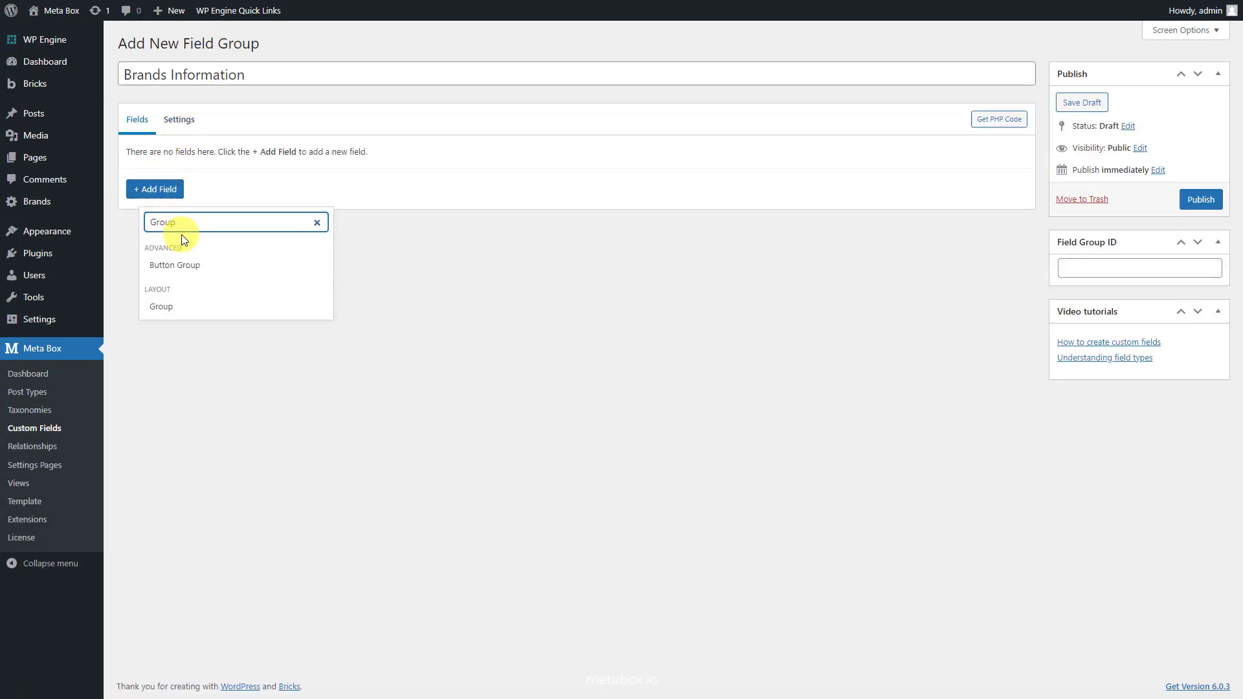
click(197, 307)
click(257, 158)
triple_click(355, 207)
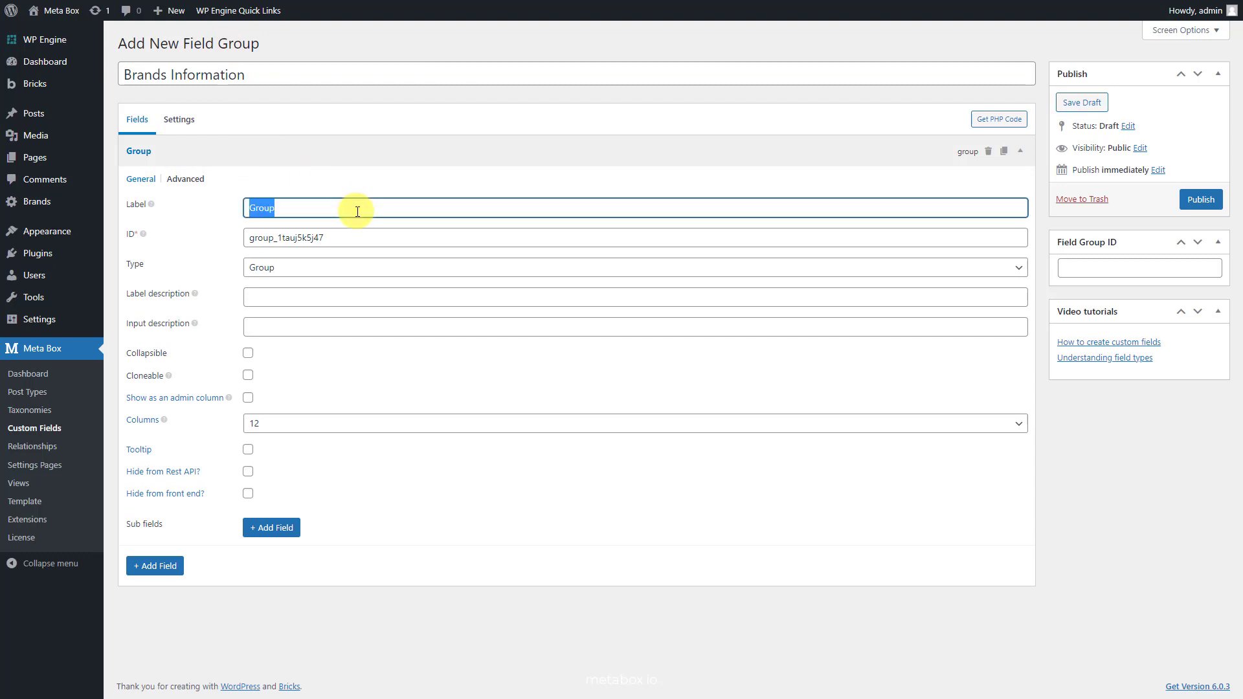
text(Brand Group)
triple_click(365, 236)
text(brand_group)
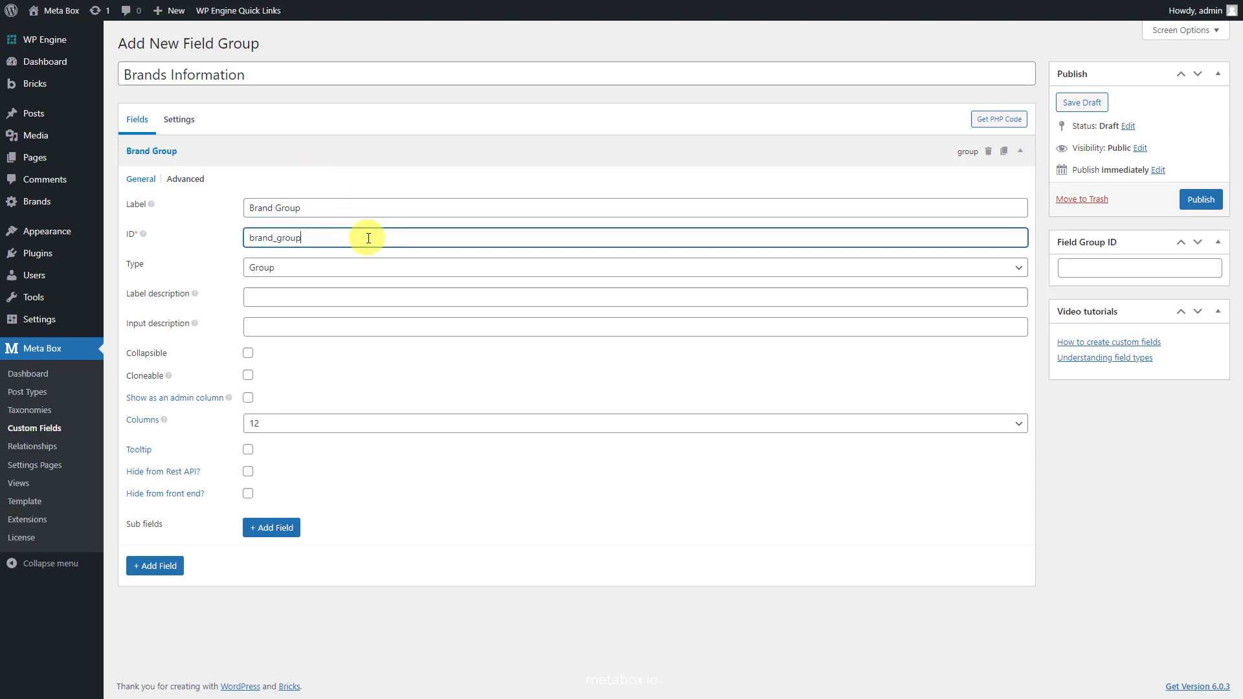
click(249, 376)
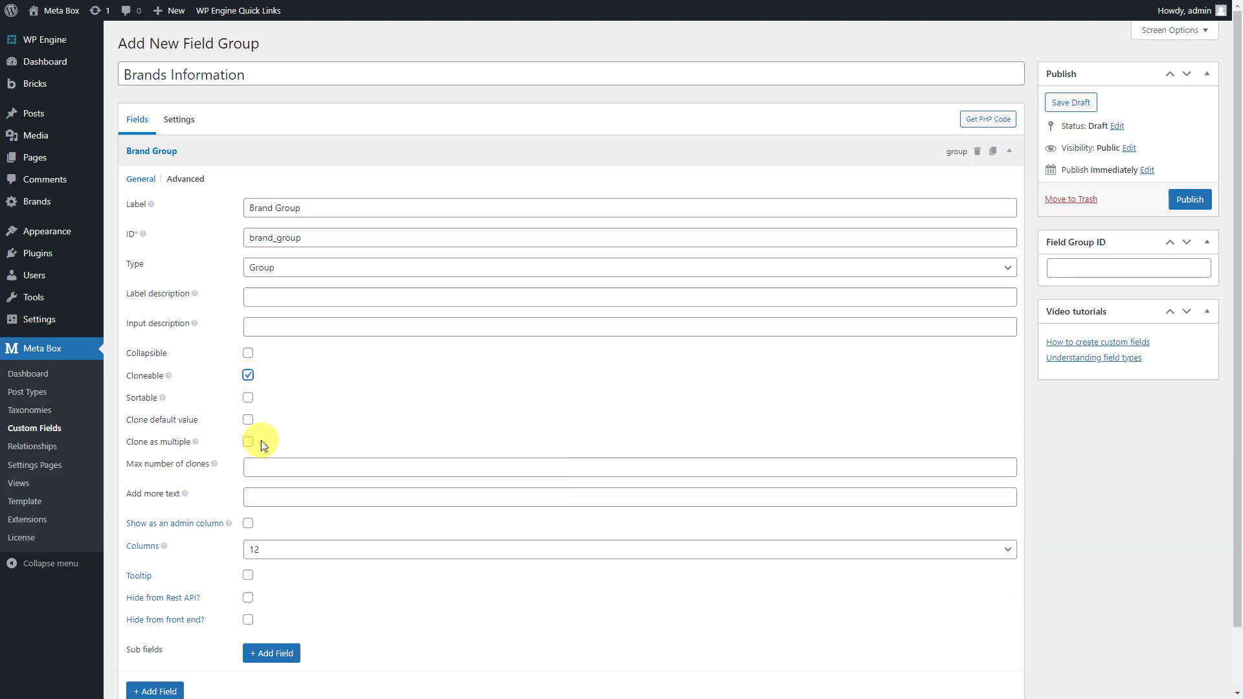
Add a Single Image subfield to Brand Group, labelled Brand Logo Upload with the ID brand_logo_upload
click(285, 664)
text(single image)
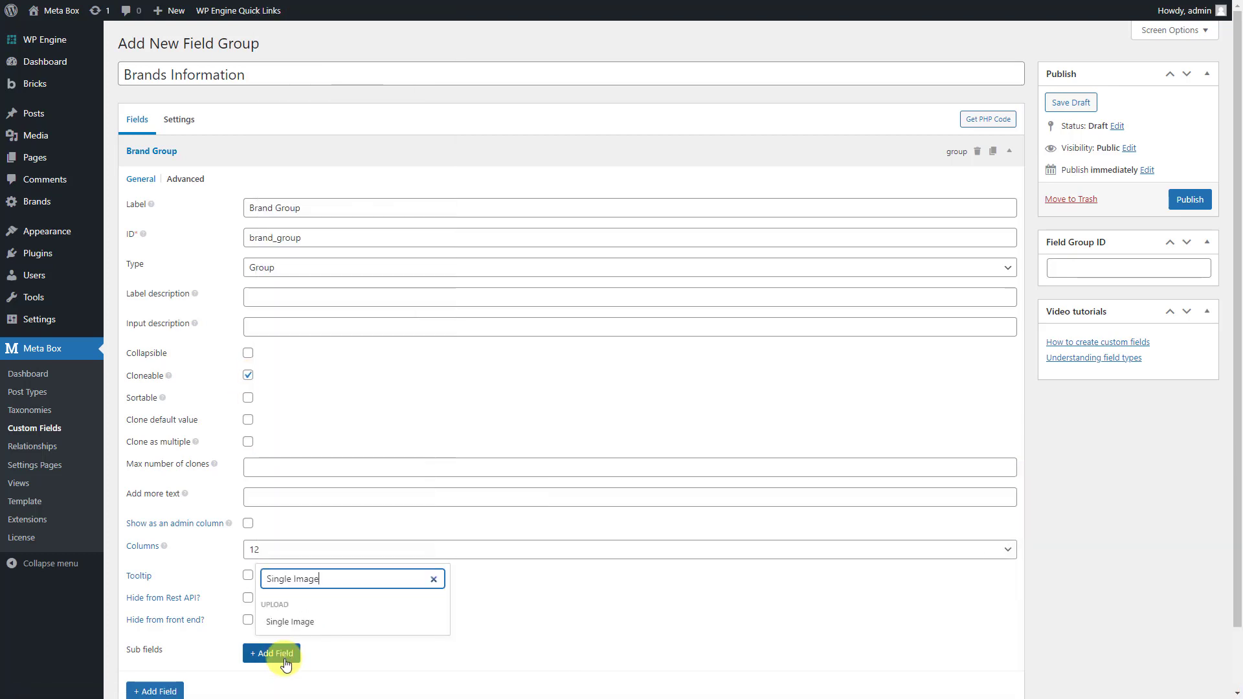
click(326, 633)
click(339, 655)
scroll(339, 656, down, 6)
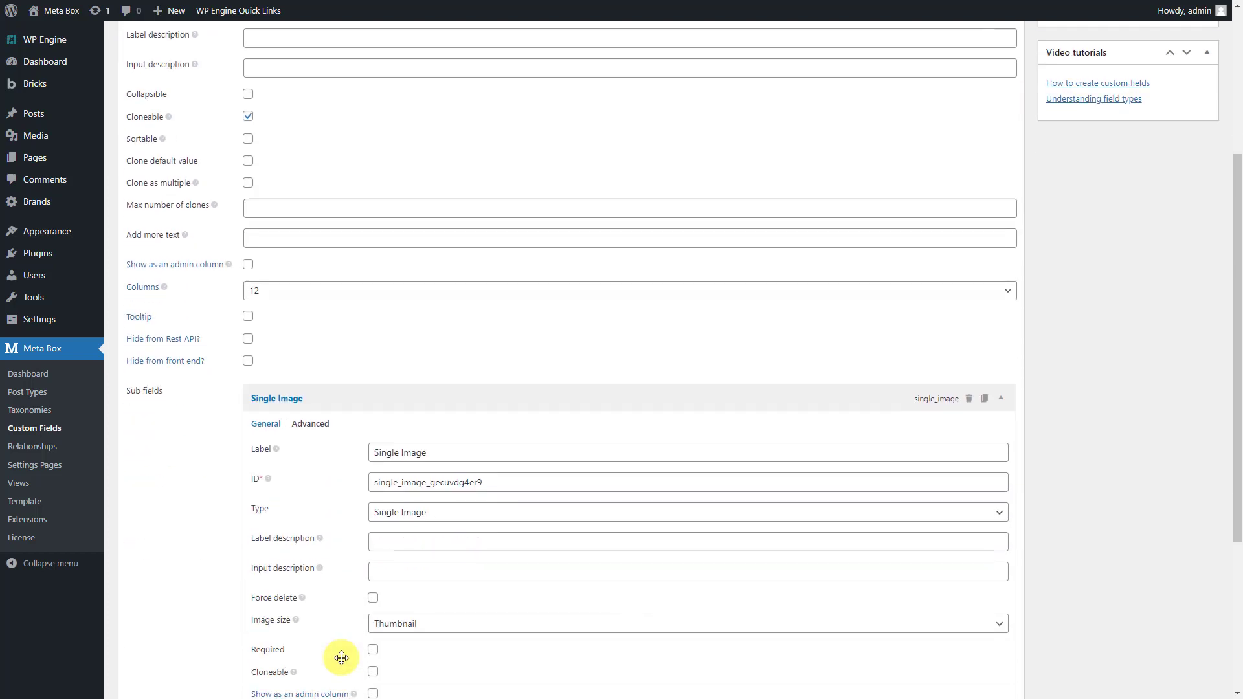
click(530, 323)
key(ctrl+a)
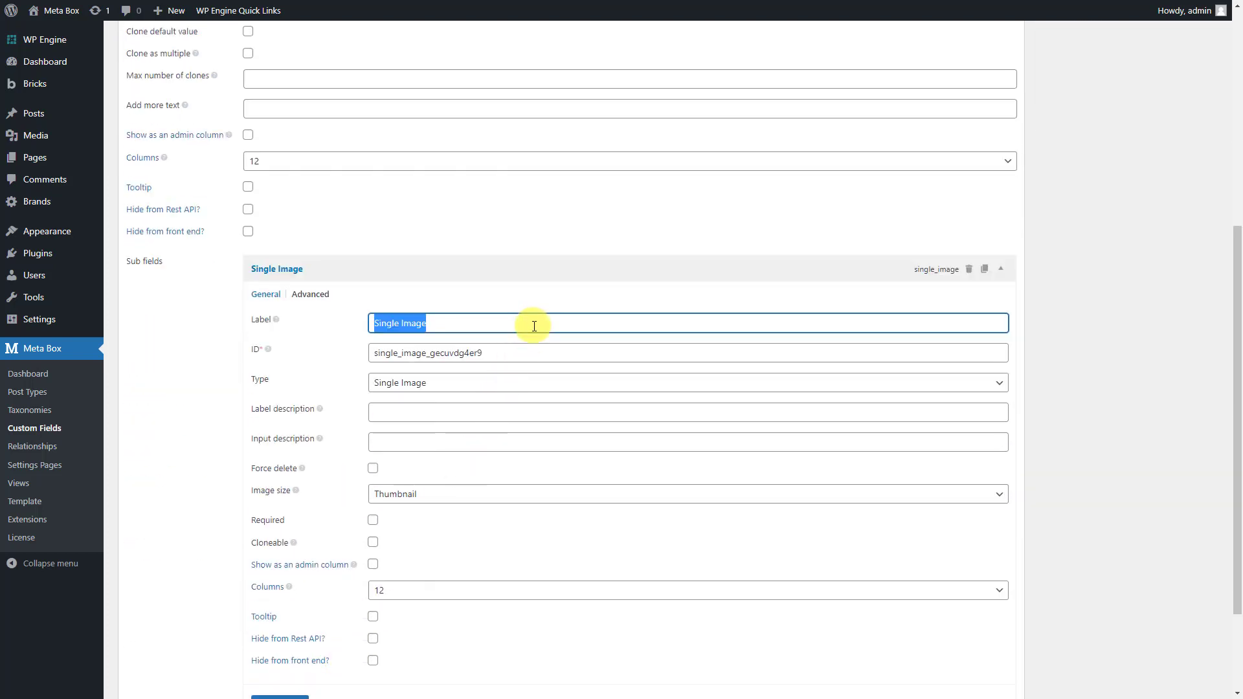
text(Brand Logo Upload)
click(537, 353)
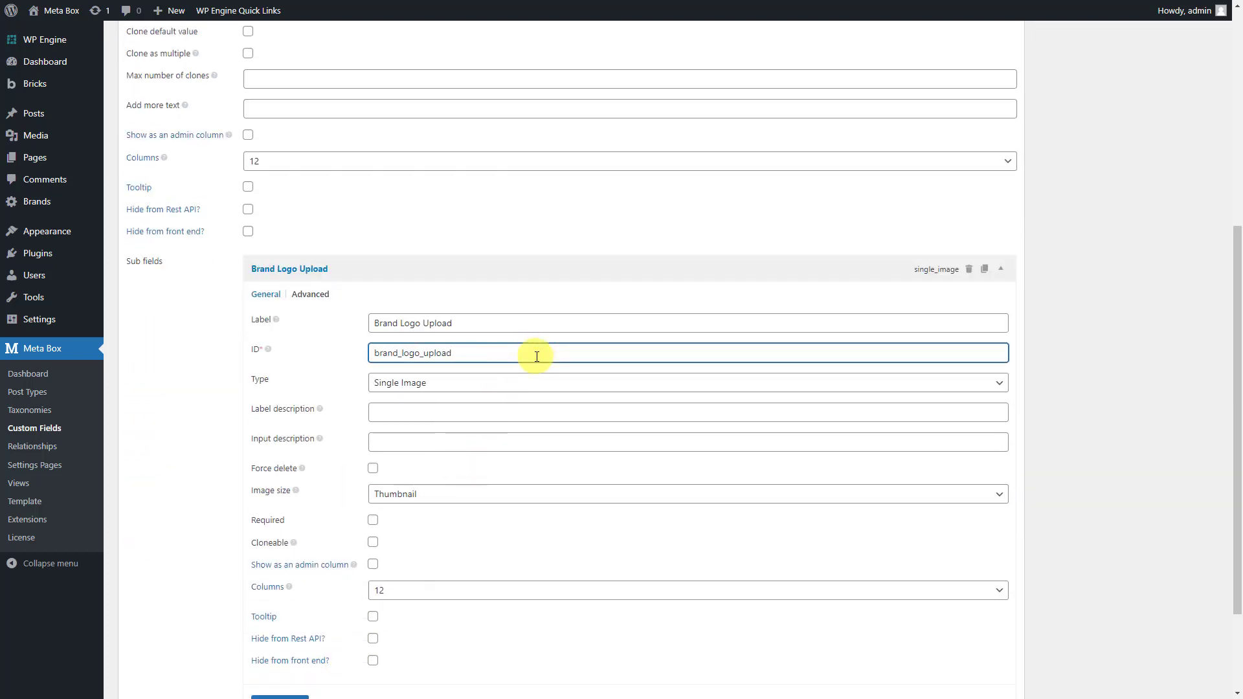
click(476, 272)
Add a Text subfield to Brand Group, labelled Brand Name with the ID brand_name
click(286, 576)
text(text)
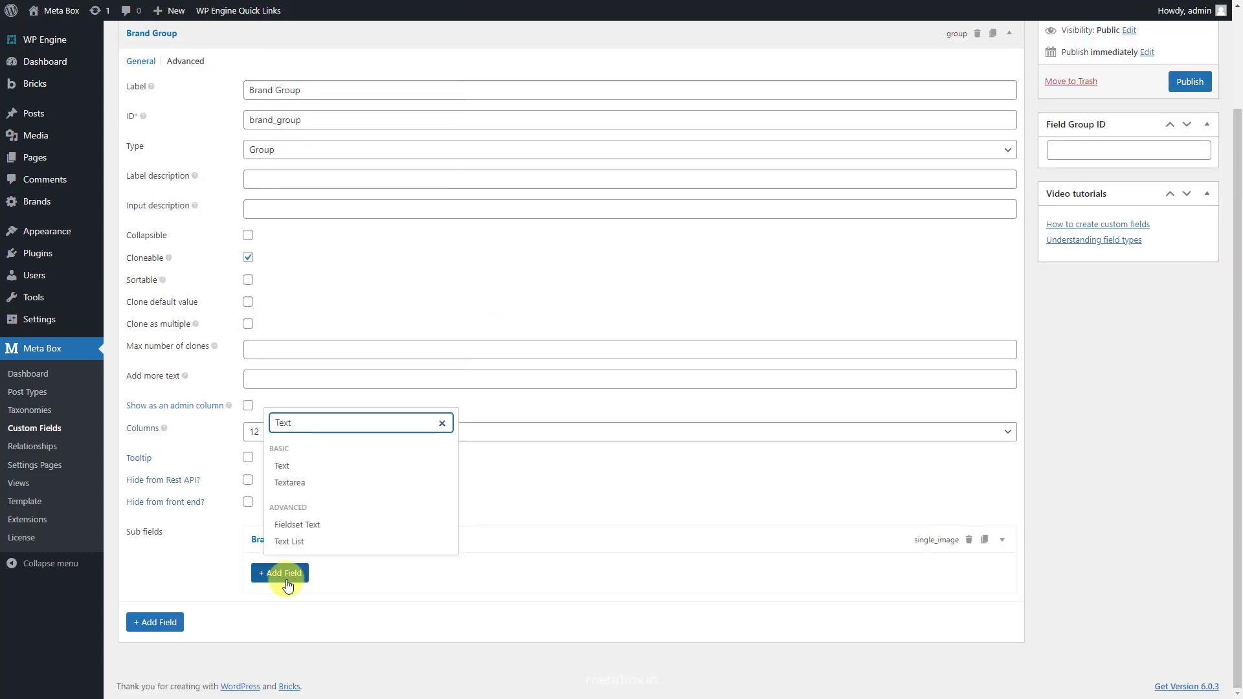
click(322, 467)
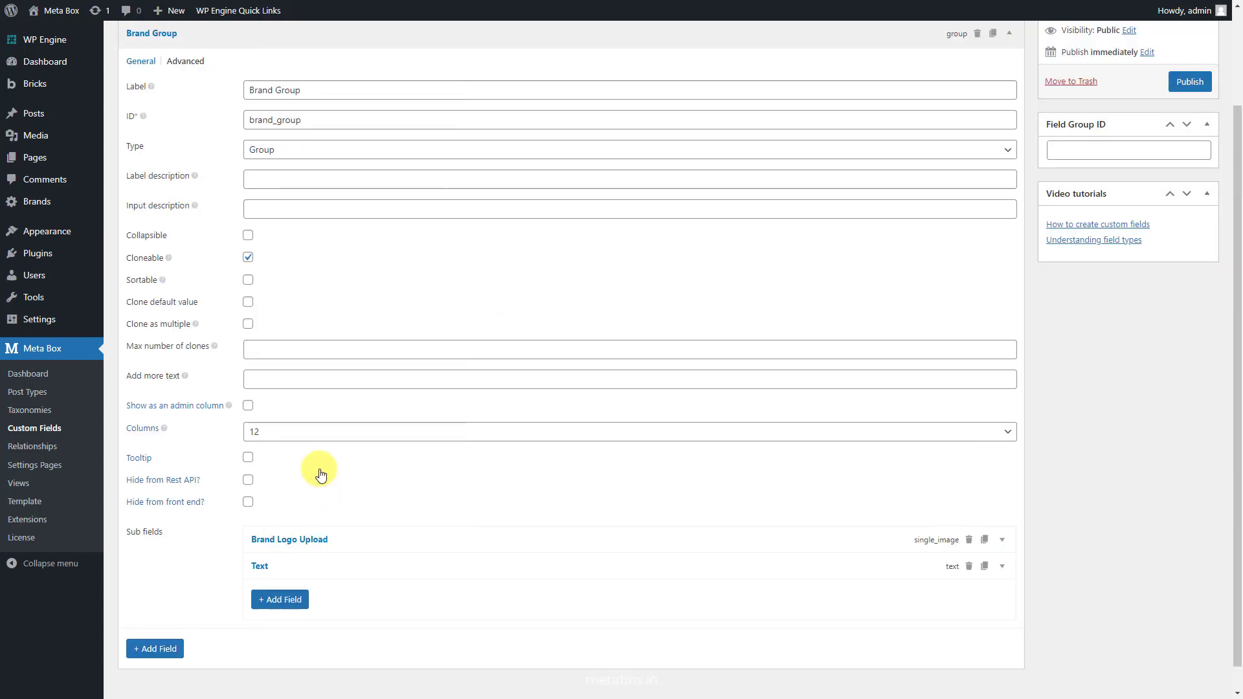
click(347, 566)
click(428, 619)
key(ctrl+a)
text(Brand Name)
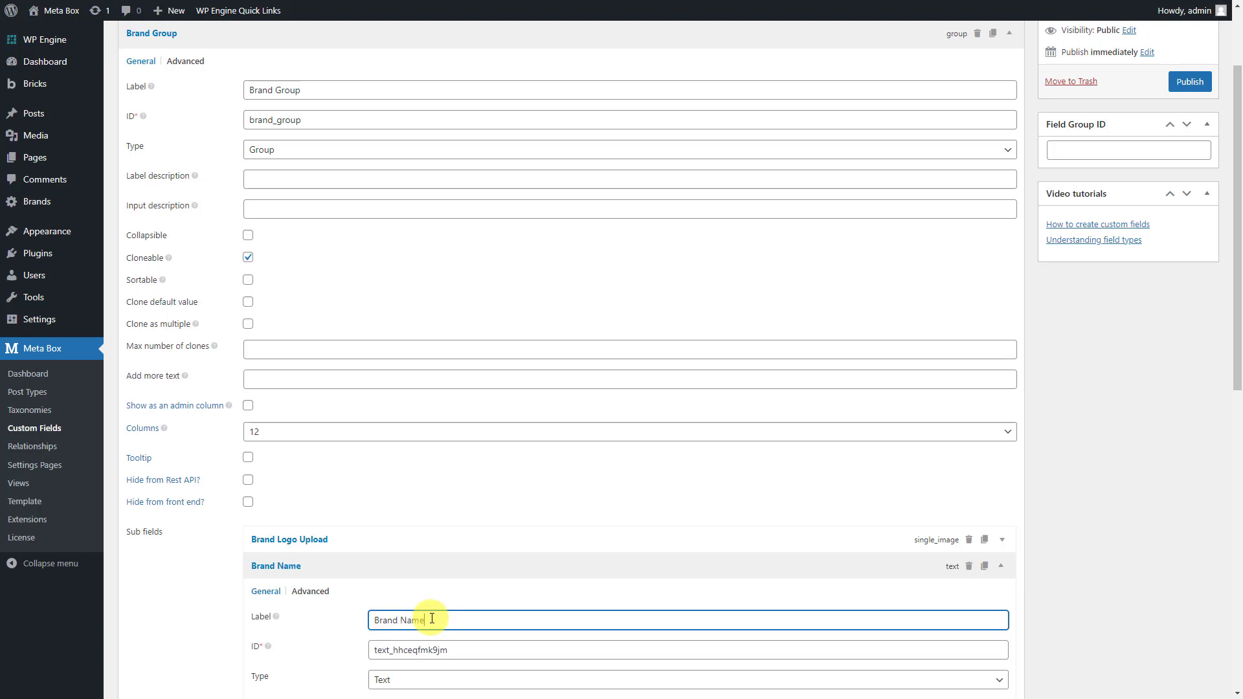
click(484, 650)
key(ctrl+a)
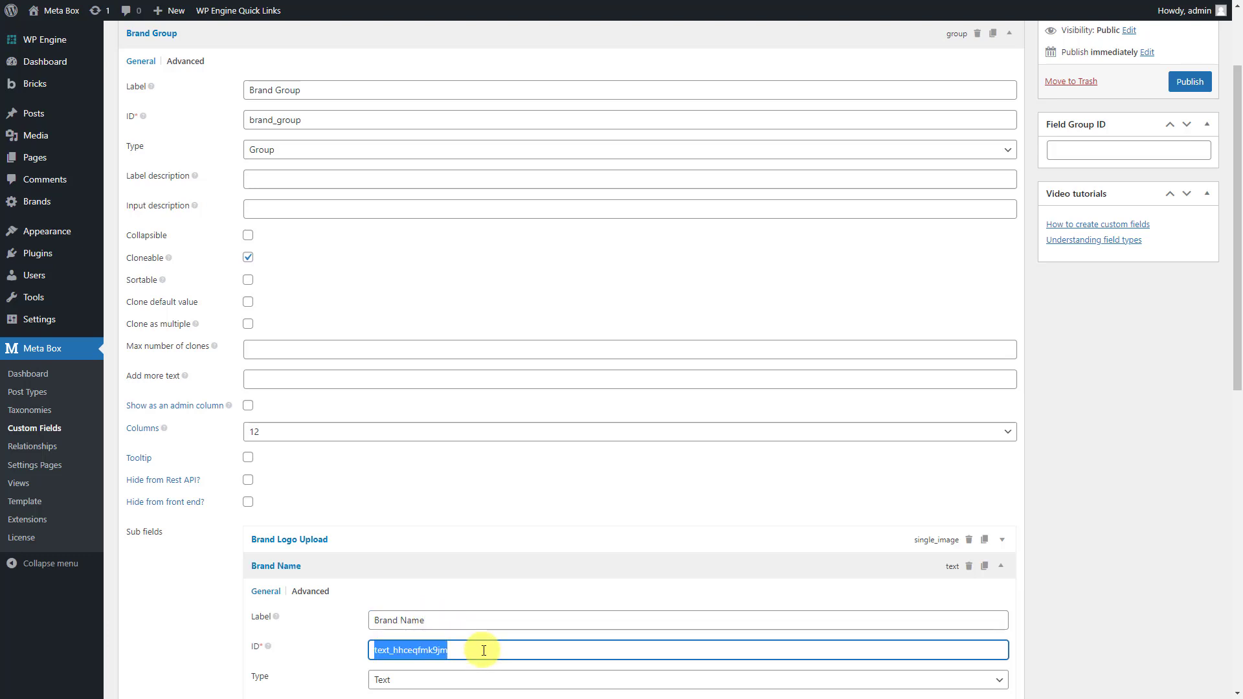
text(brand_name)
click(489, 571)
scroll(488, 570, up, 2)
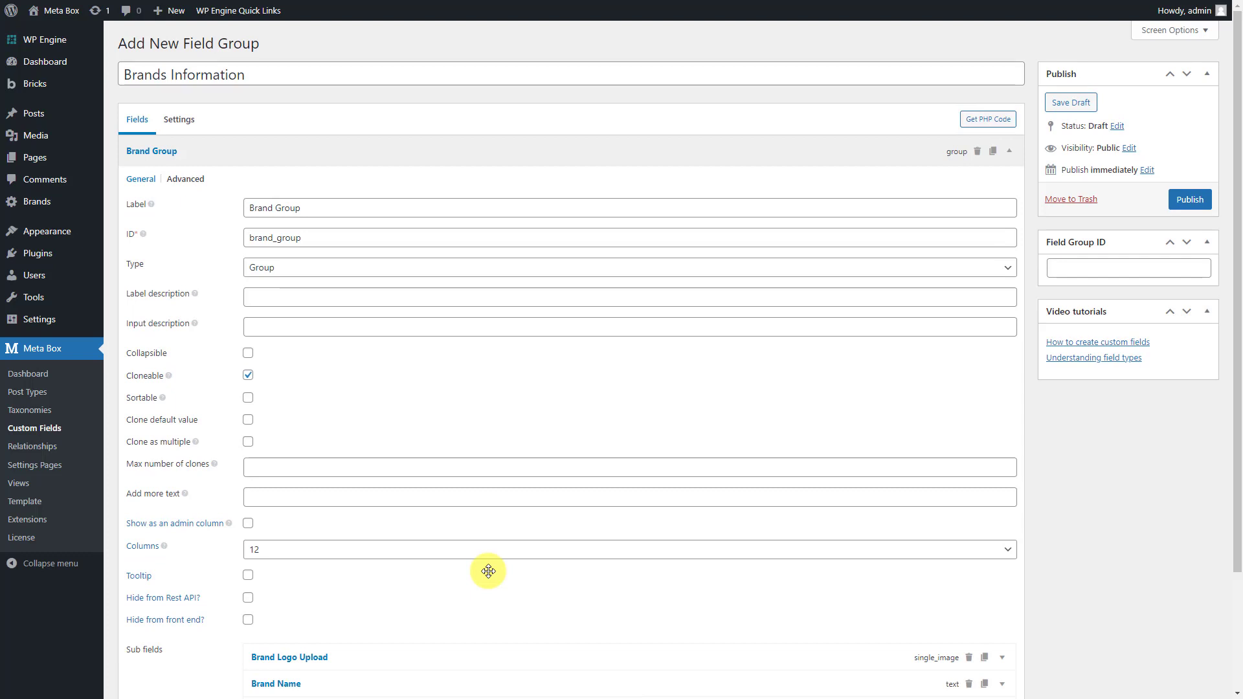
Set the field group's location to the Brands settings page and publish the group
click(180, 129)
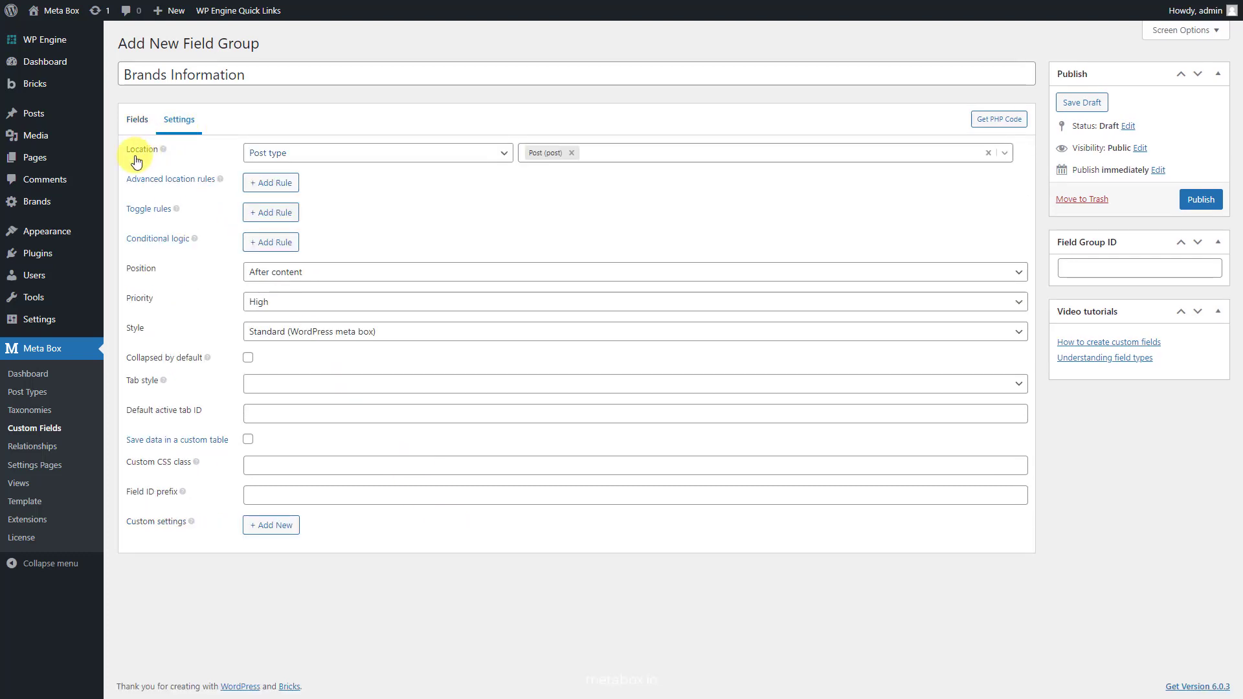
click(305, 154)
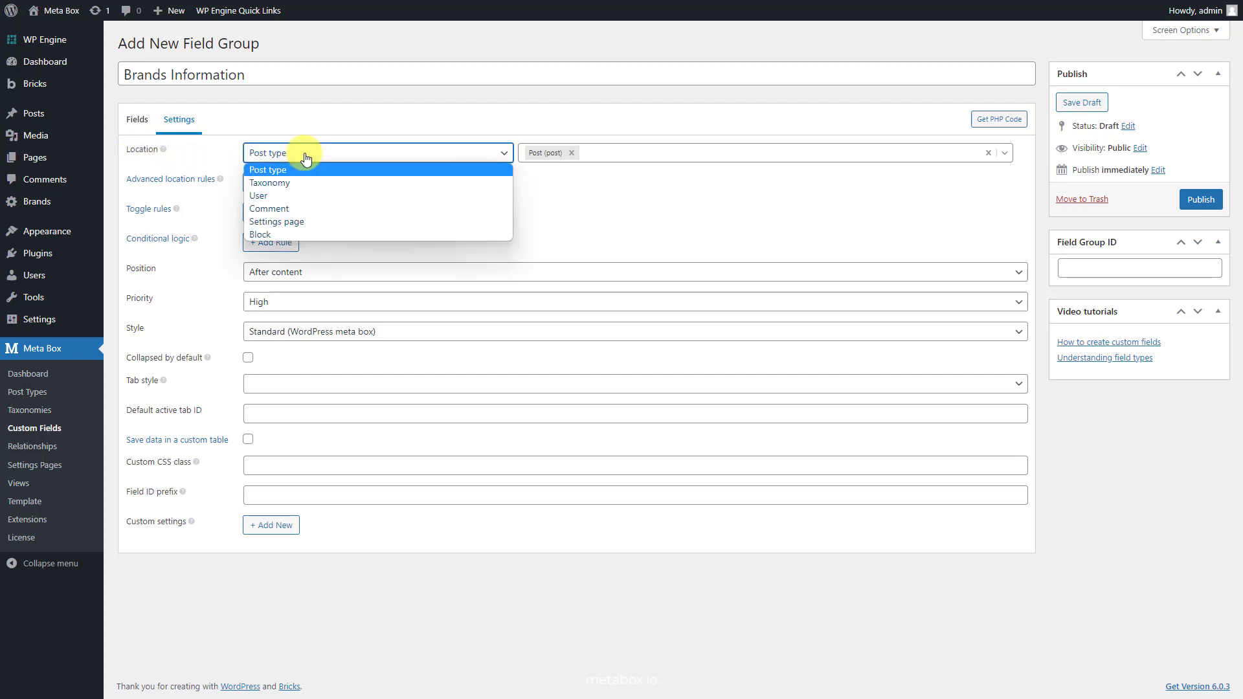
click(332, 220)
click(587, 152)
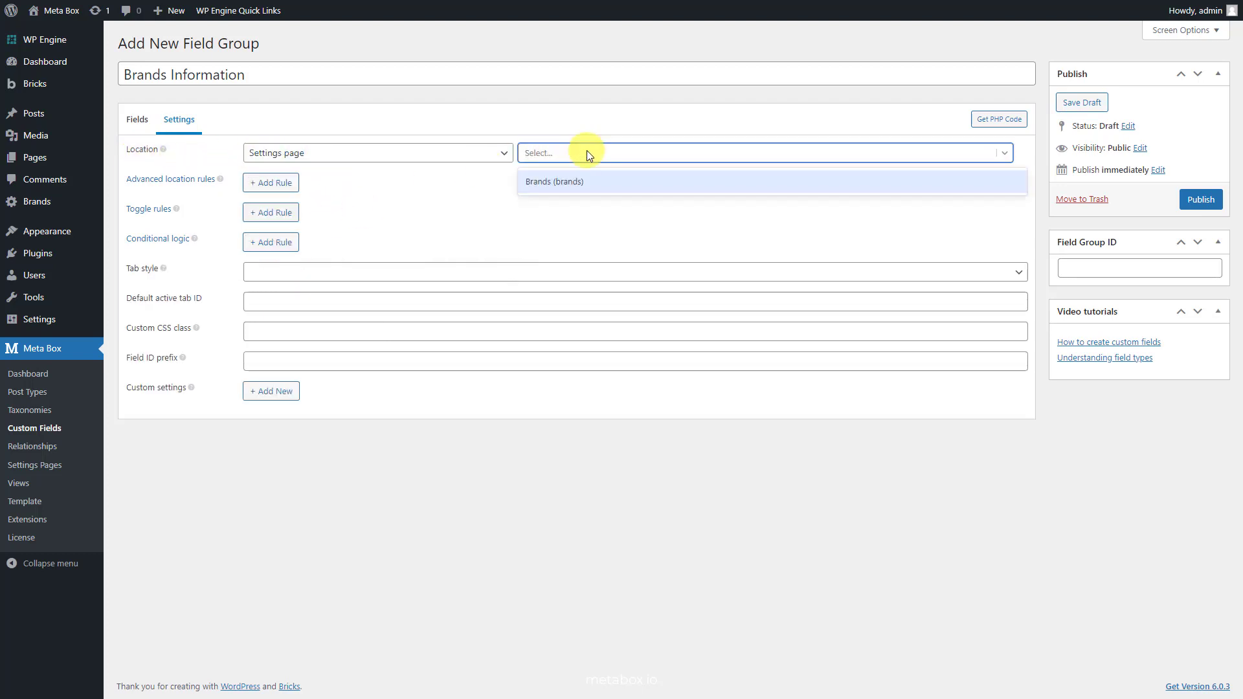
click(599, 181)
click(1194, 201)
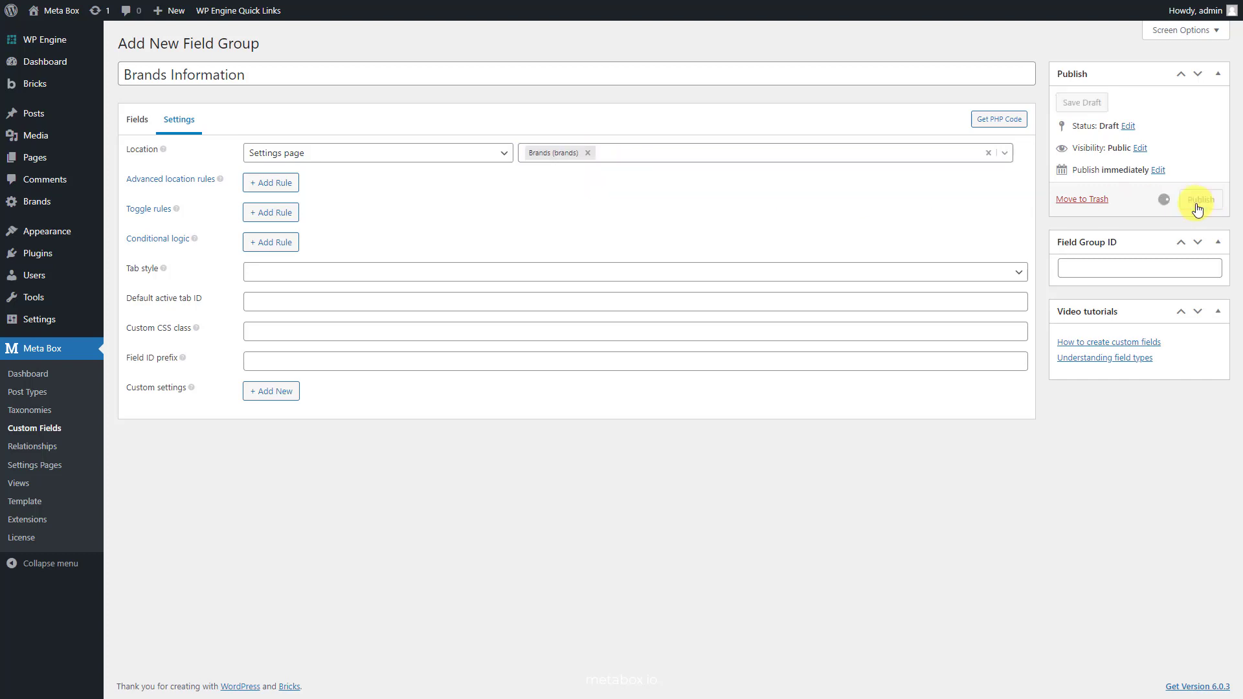
Open the Brands settings page and add three more brand entries to the Brand Group
click(63, 203)
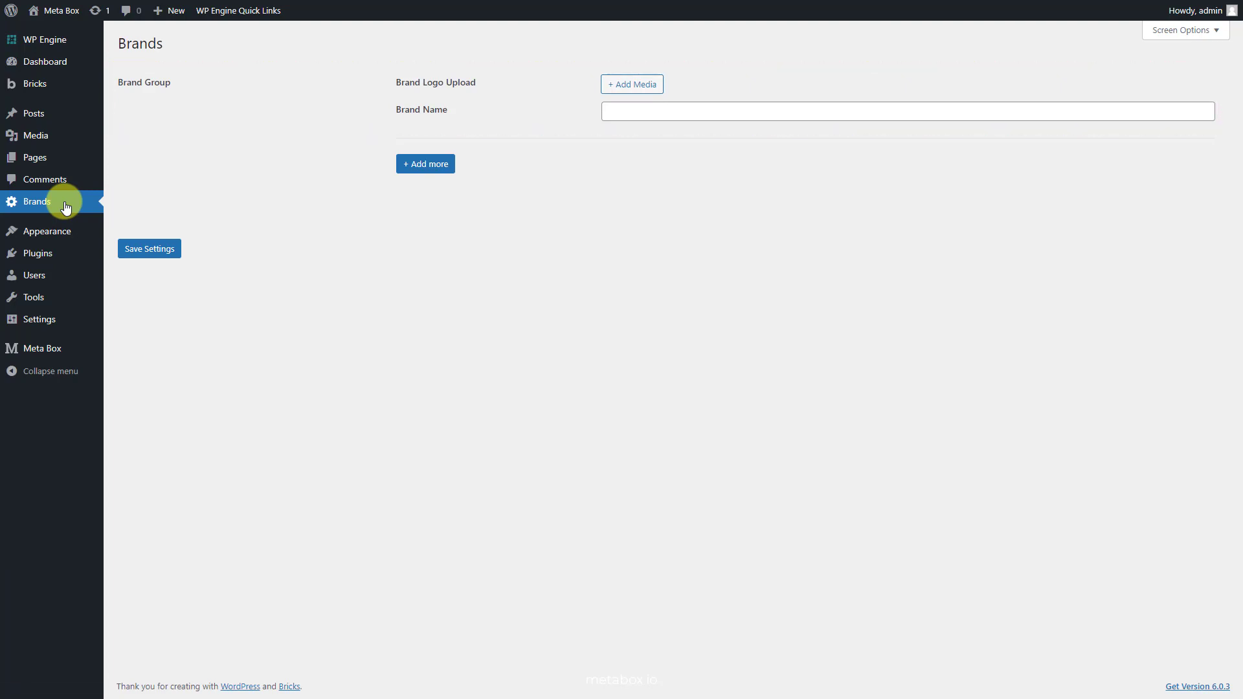
click(425, 167)
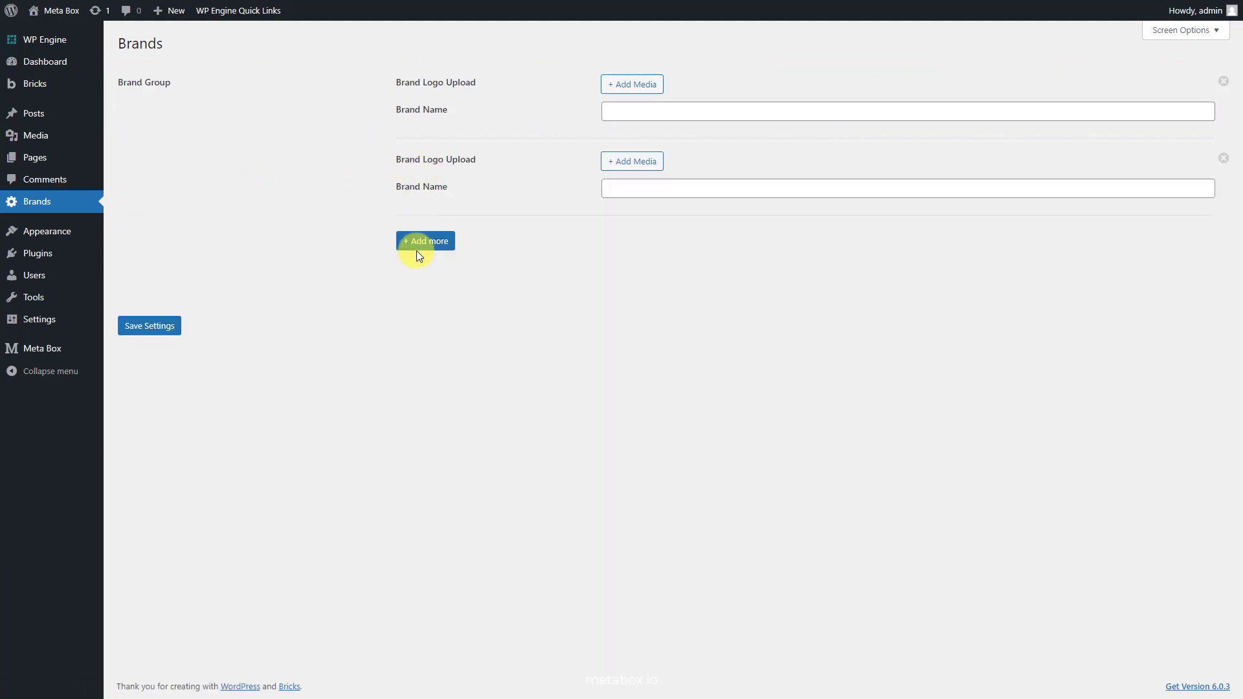
click(417, 246)
click(430, 312)
Fill the first brand entry with the Starbucks logo from the media library and the name Starbucks
click(632, 84)
click(78, 166)
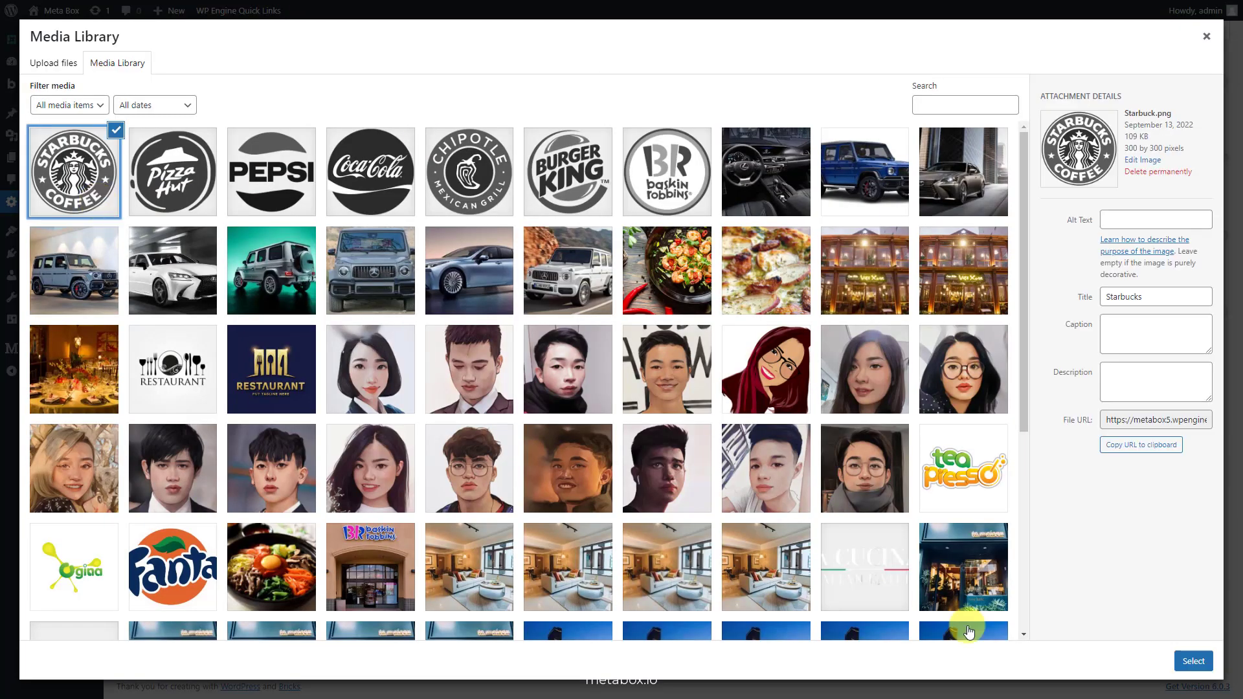
click(1190, 660)
click(765, 198)
text(Starbucks)
Fill the second brand entry with the Pizza Hut logo from the media library and the name Pizza Hut
click(632, 248)
click(175, 166)
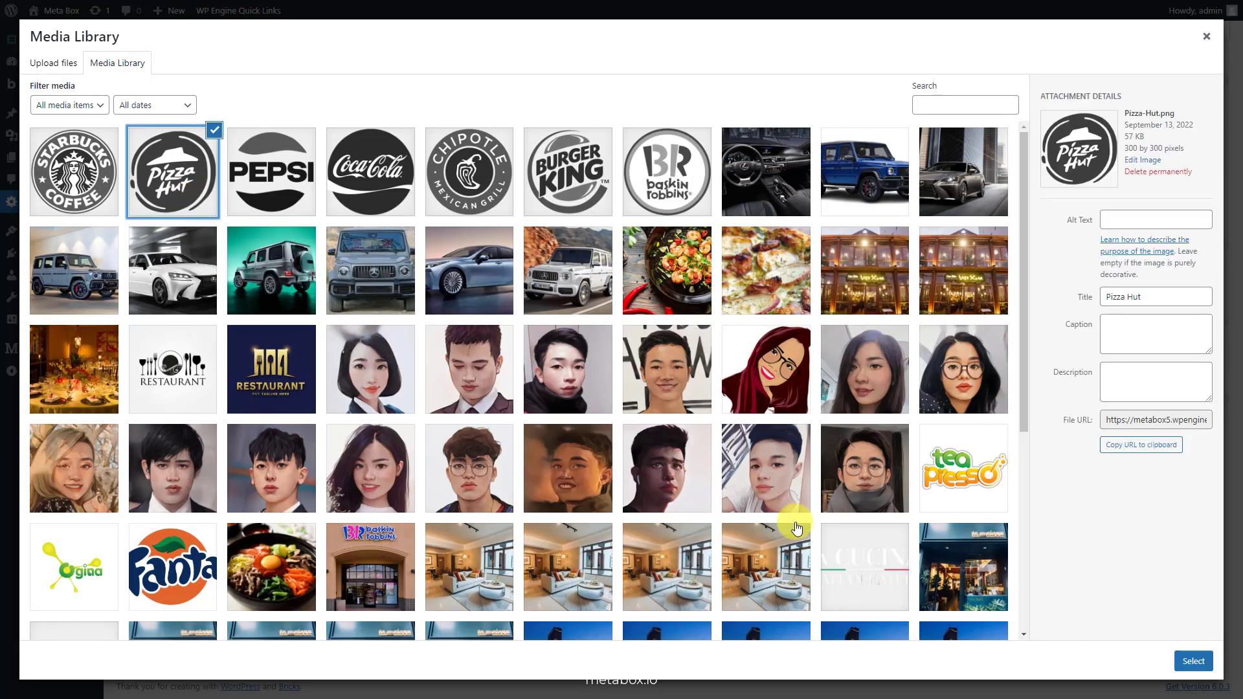
click(1192, 660)
click(759, 365)
text(Pizza Hut)
Fill the third brand entry with the Pepsi logo from the media library and the name Pepsi
click(626, 412)
click(262, 188)
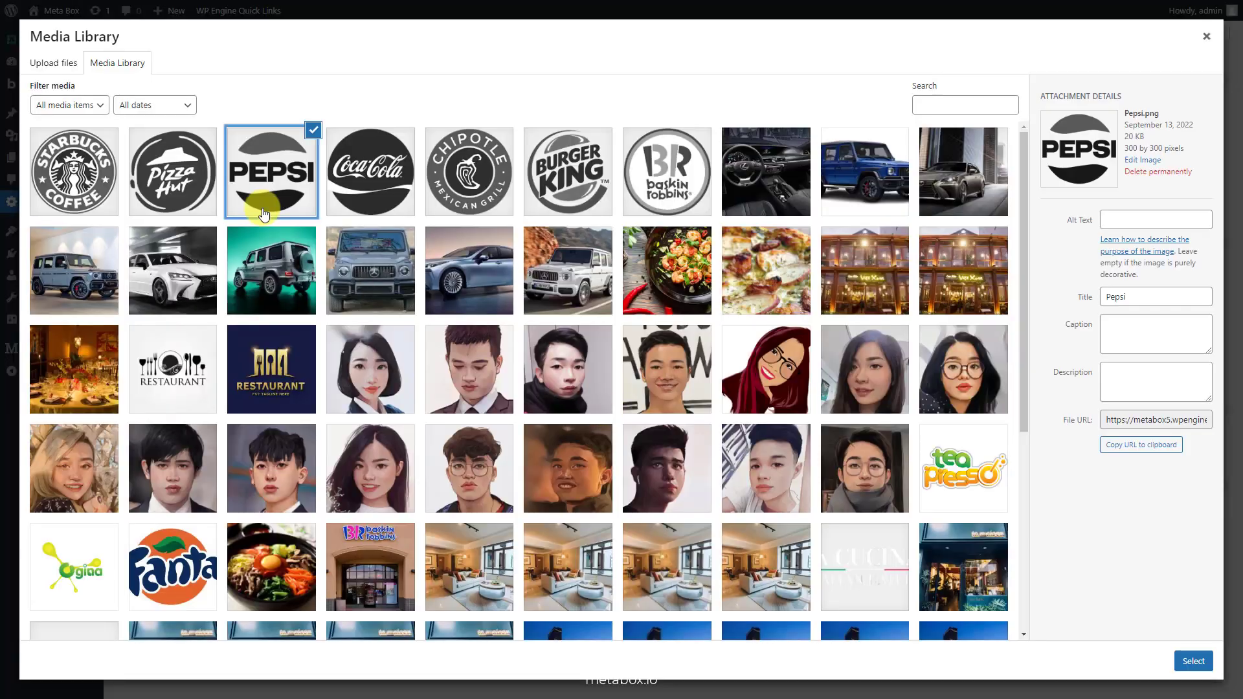
click(1192, 661)
click(1001, 521)
text(Pepsi)
Fill the fourth brand entry with the Coca-Cola logo from the media library and the name CocaCola
click(627, 575)
click(362, 166)
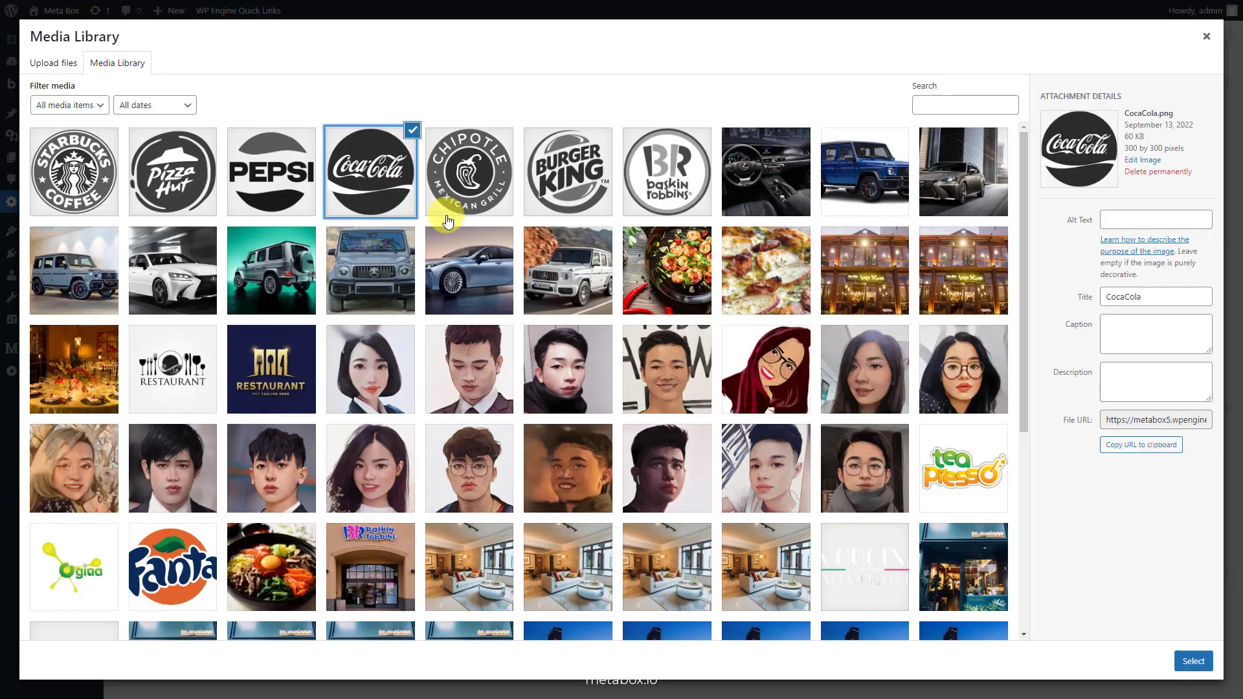
click(1191, 661)
click(1035, 602)
text(CocaCola)
Add a fifth brand entry with the Chipotle logo from the media library and the name Chipotle Mexican Grill
scroll(1029, 693, down, 3)
click(422, 547)
click(626, 542)
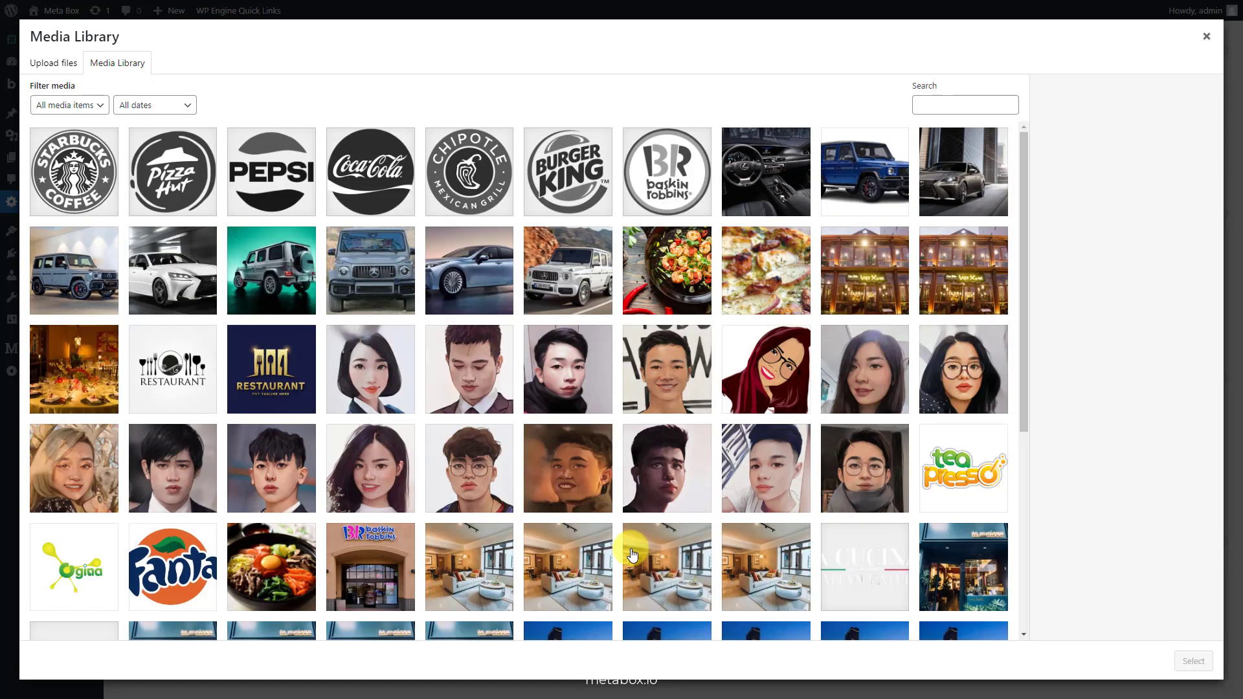
click(471, 166)
click(1191, 660)
click(1083, 657)
text(Chipotle Mexican Grill)
Add a sixth brand entry and give it the Burger King logo from the media library
scroll(1082, 657, down, 2)
click(444, 580)
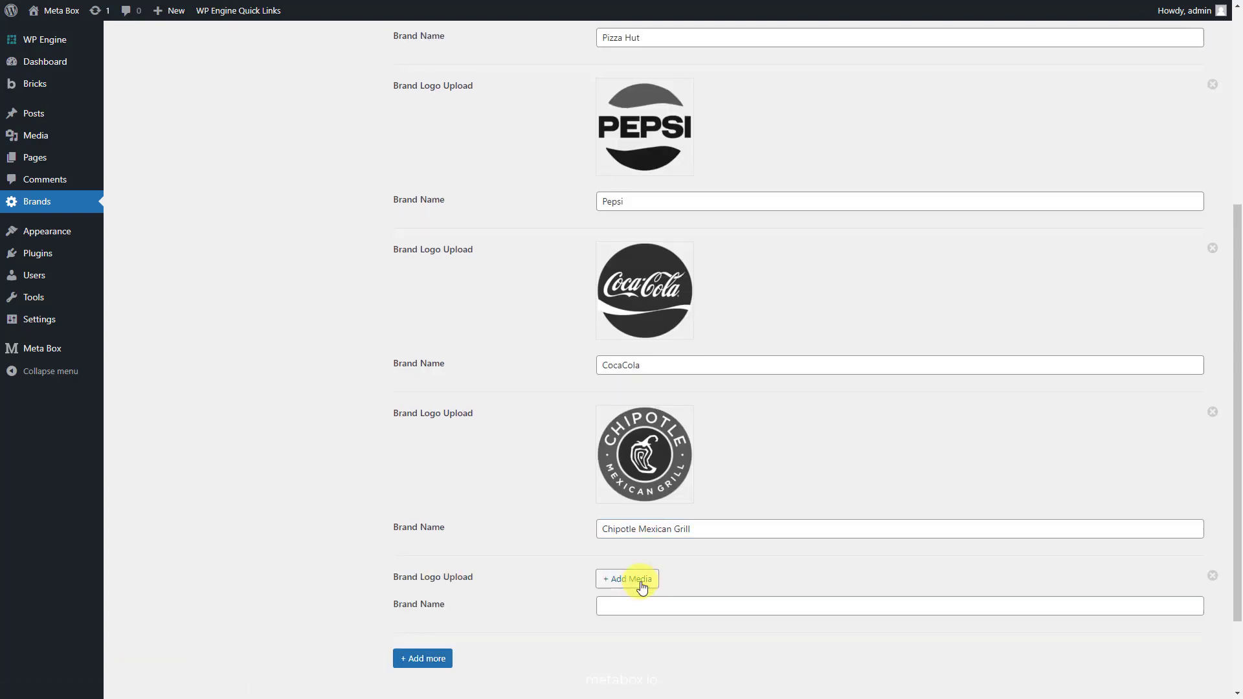
click(638, 578)
click(573, 170)
click(1192, 660)
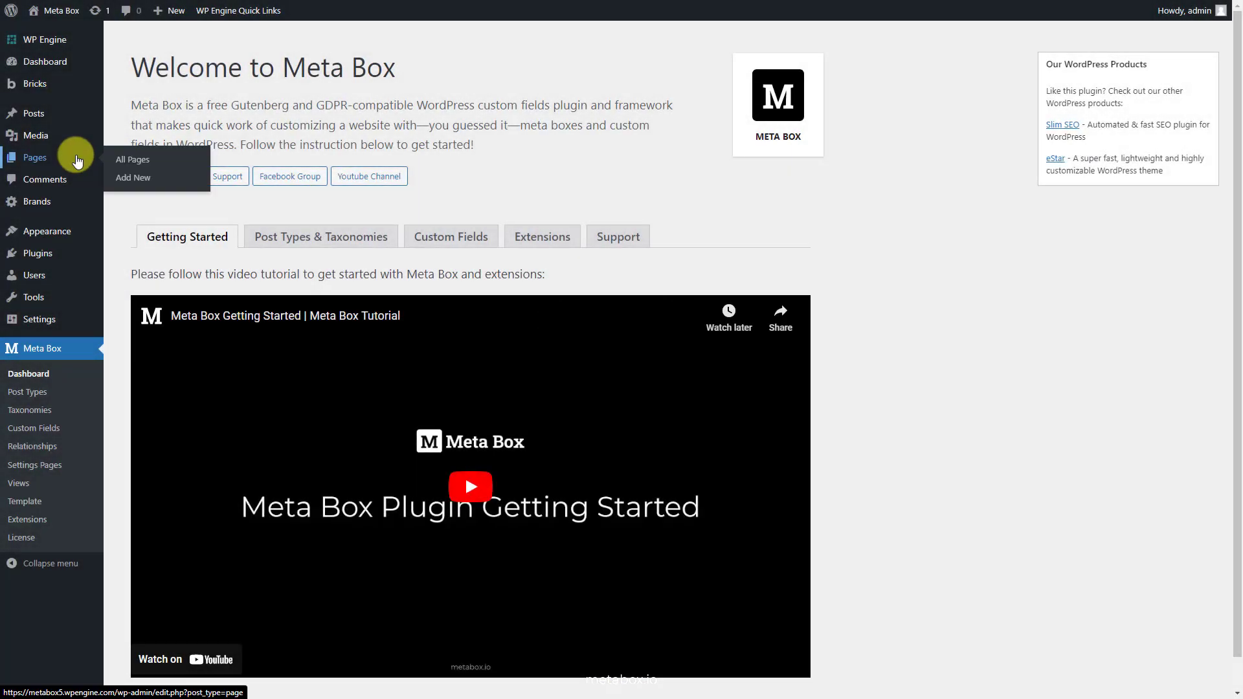
Open the Home Page for editing in Bricks and add a new Section directly below the first container
click(76, 163)
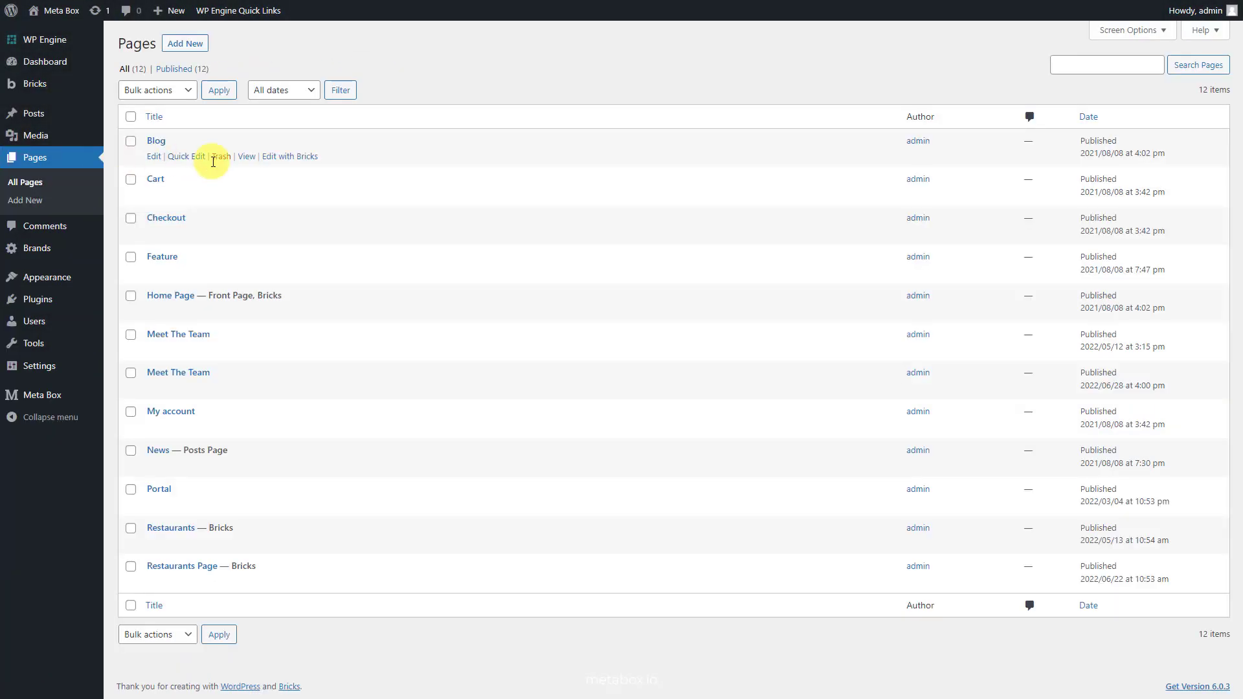
click(297, 311)
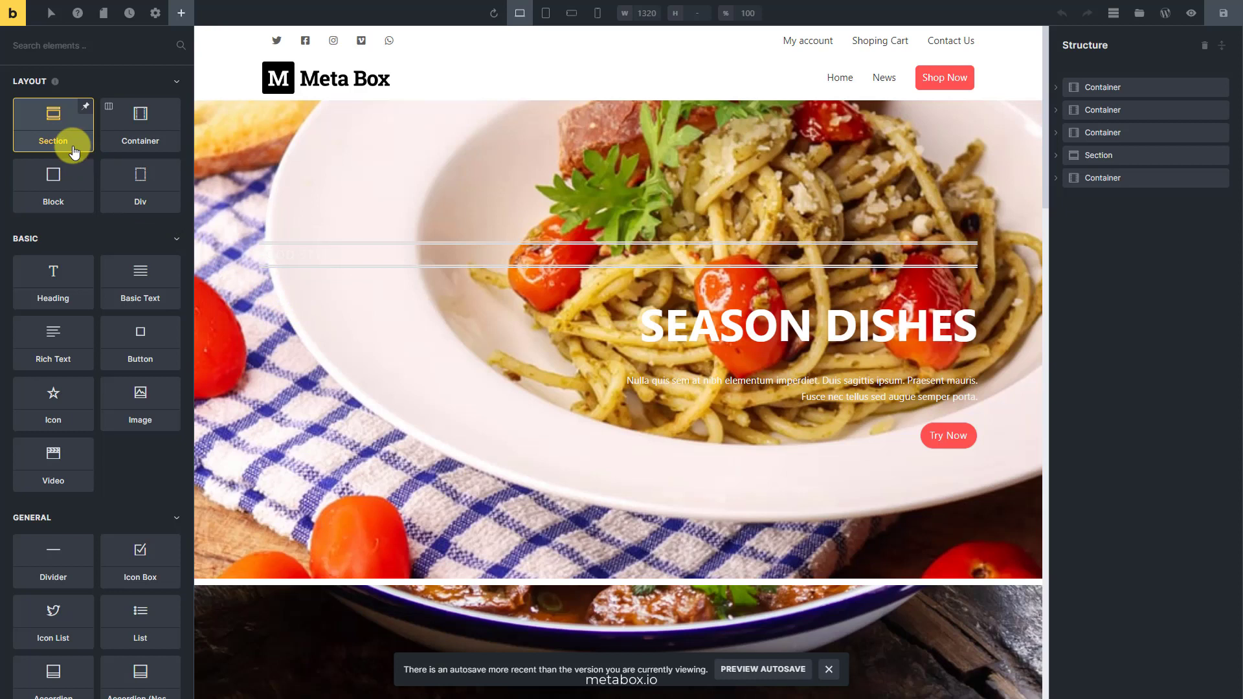
drag(73, 152, 1085, 101)
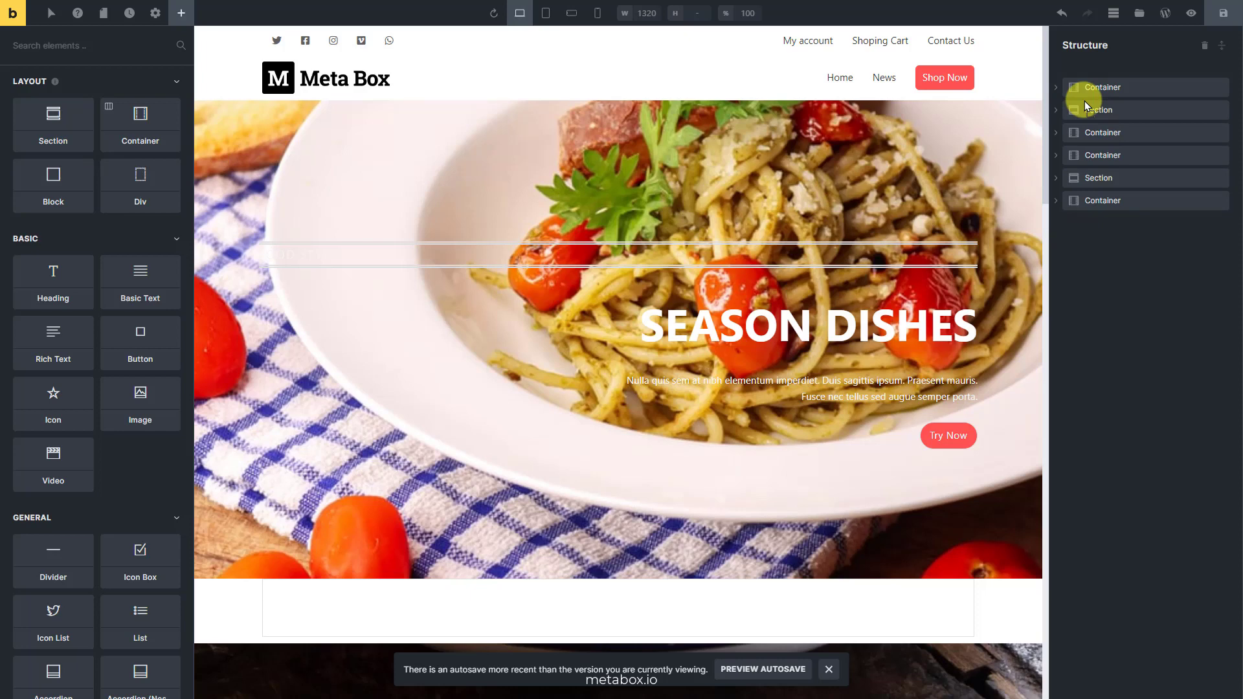
click(1080, 107)
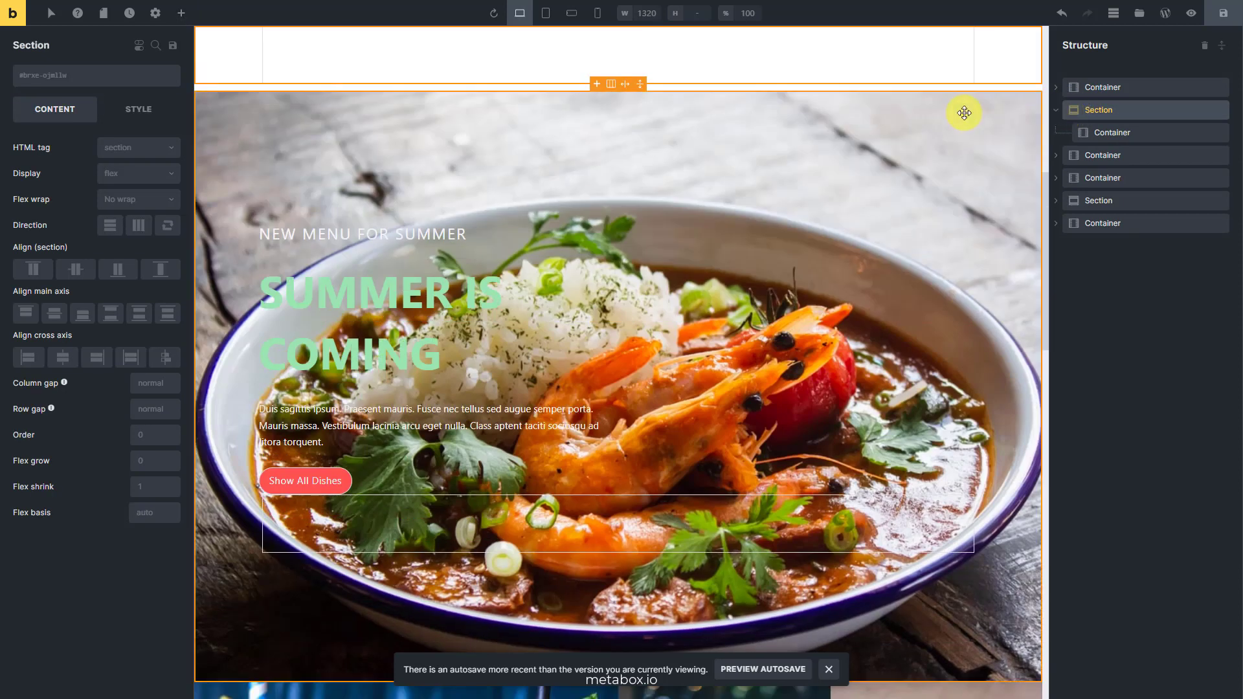
Add a Heading to the new section, place it above the section's container and set its text to OUR BRANDS
click(182, 13)
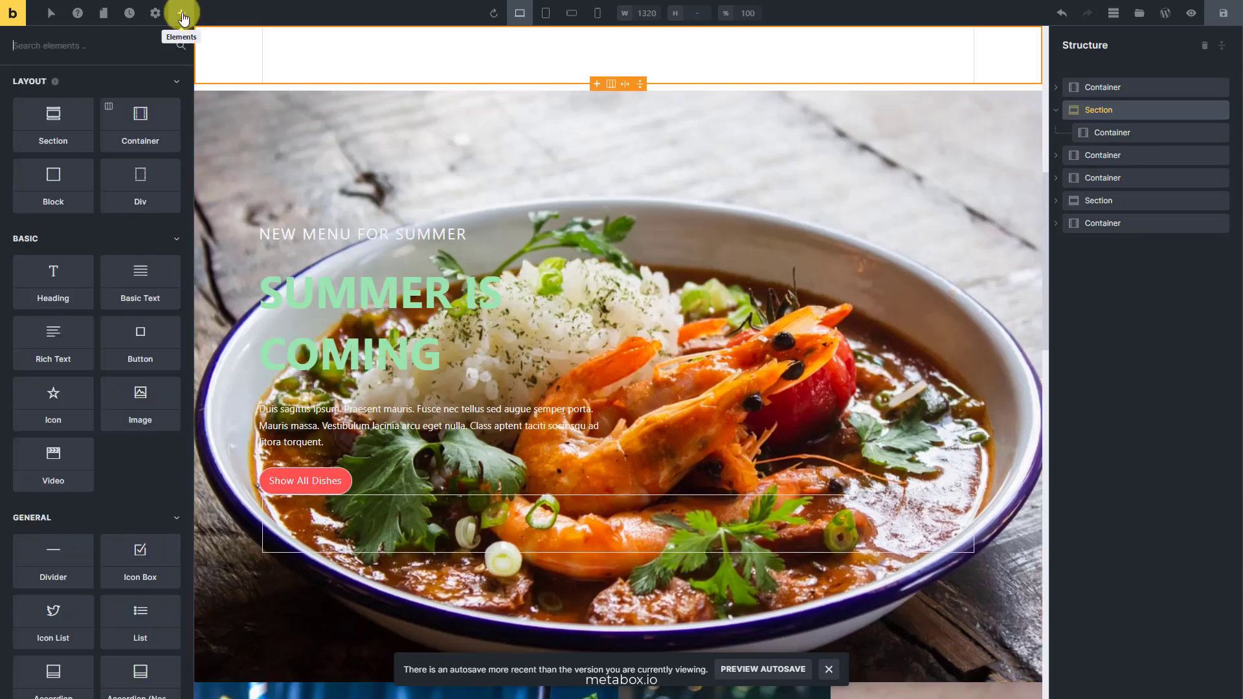
click(67, 277)
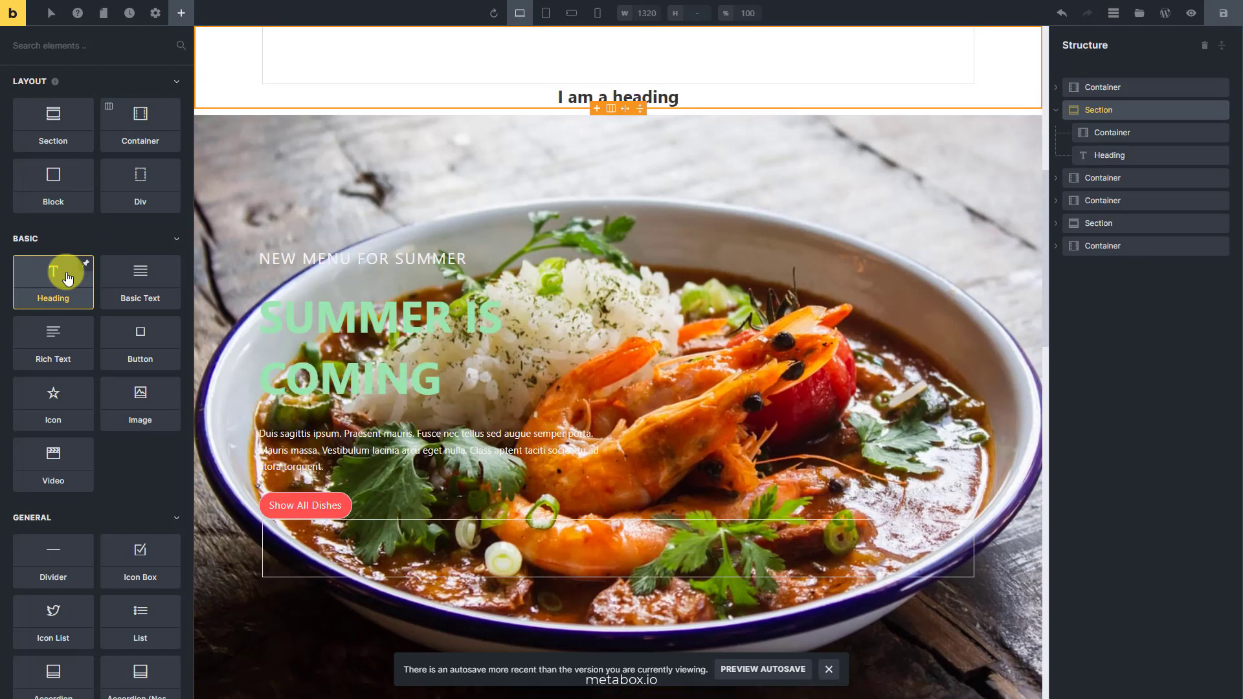
drag(1067, 157, 1090, 123)
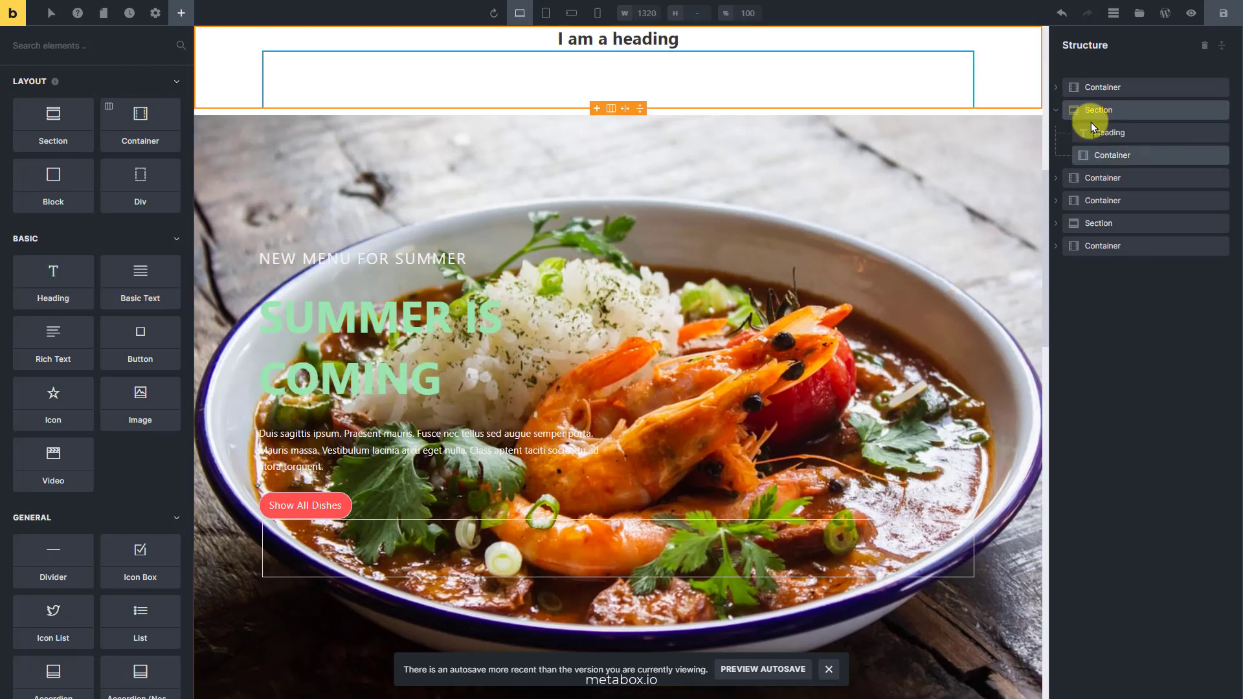
click(1101, 134)
click(146, 149)
key(ctrl+a)
text(OUR BRANDS)
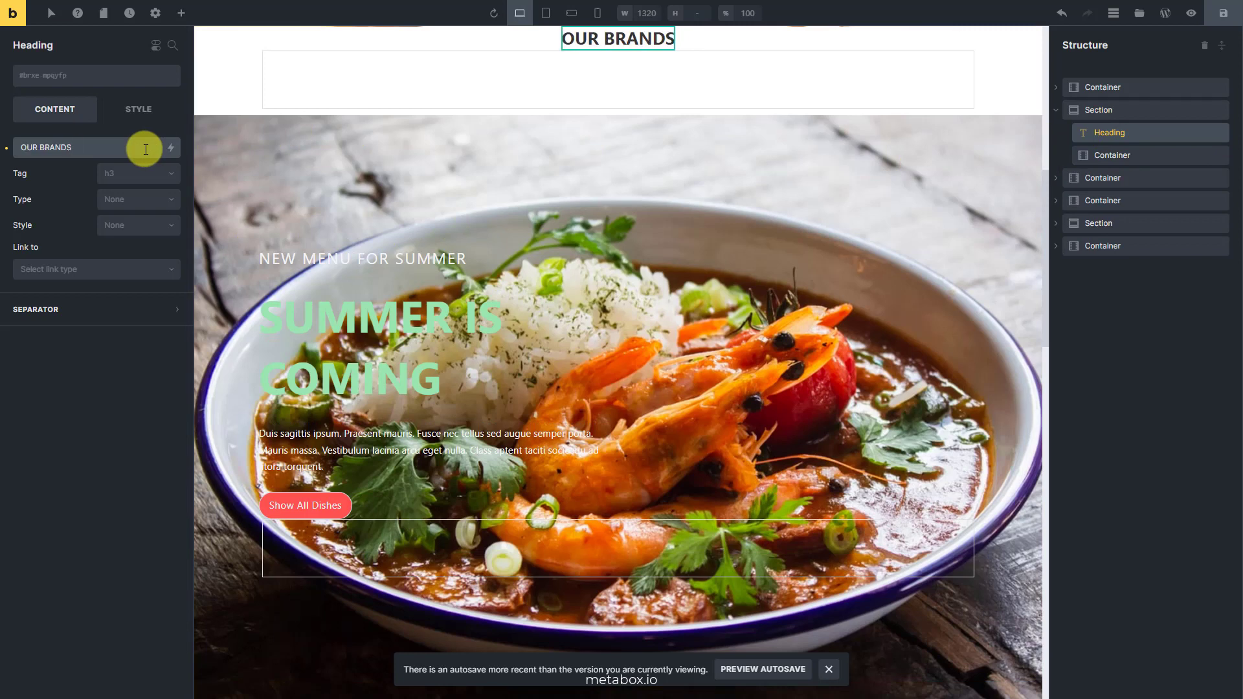
Add a Div inside the container below the OUR BRANDS heading
click(1093, 157)
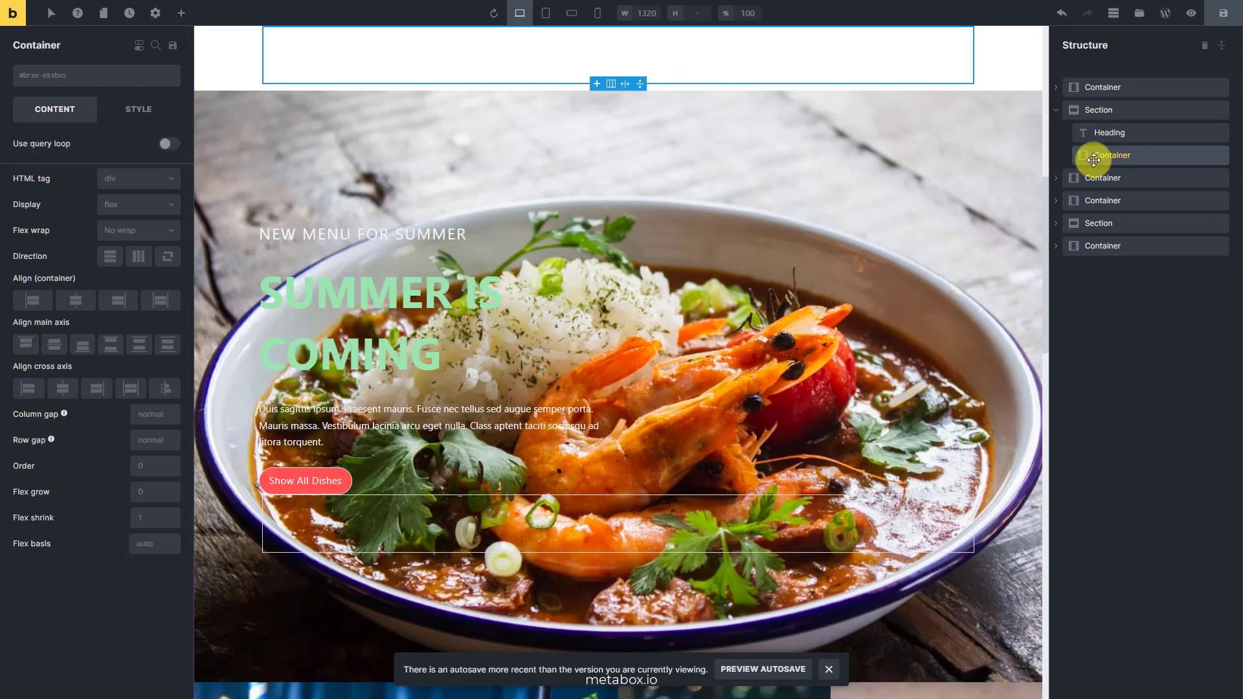
click(179, 13)
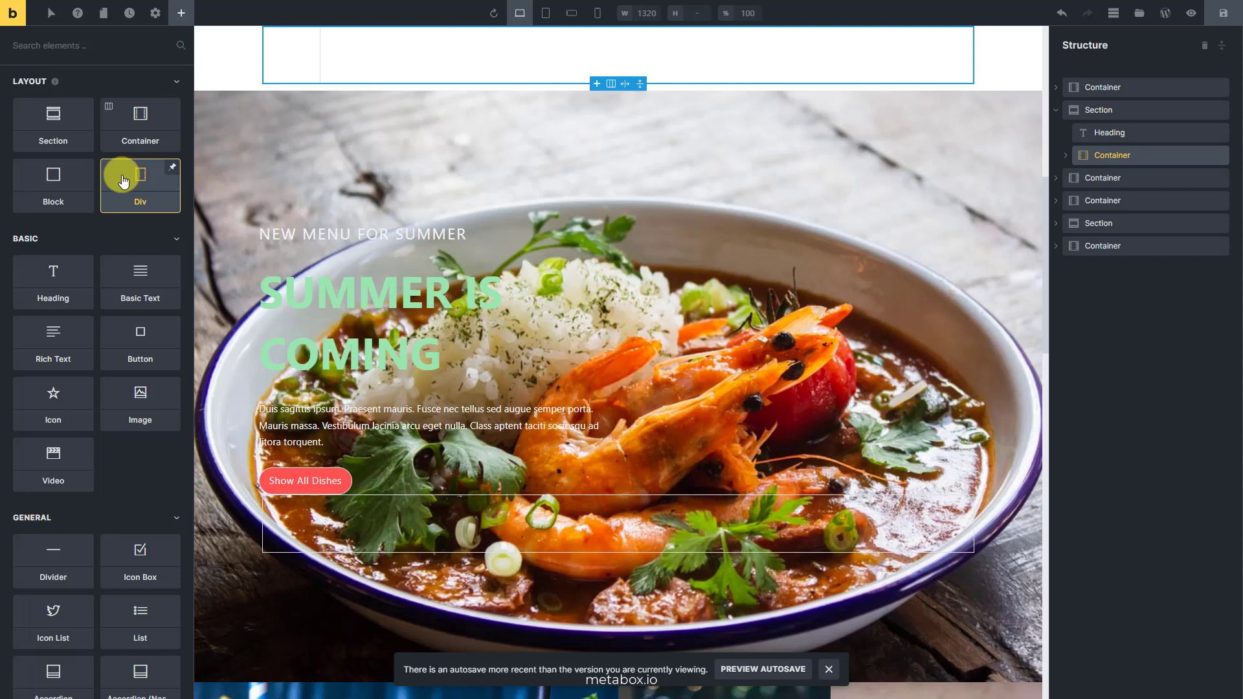
drag(124, 181, 1138, 180)
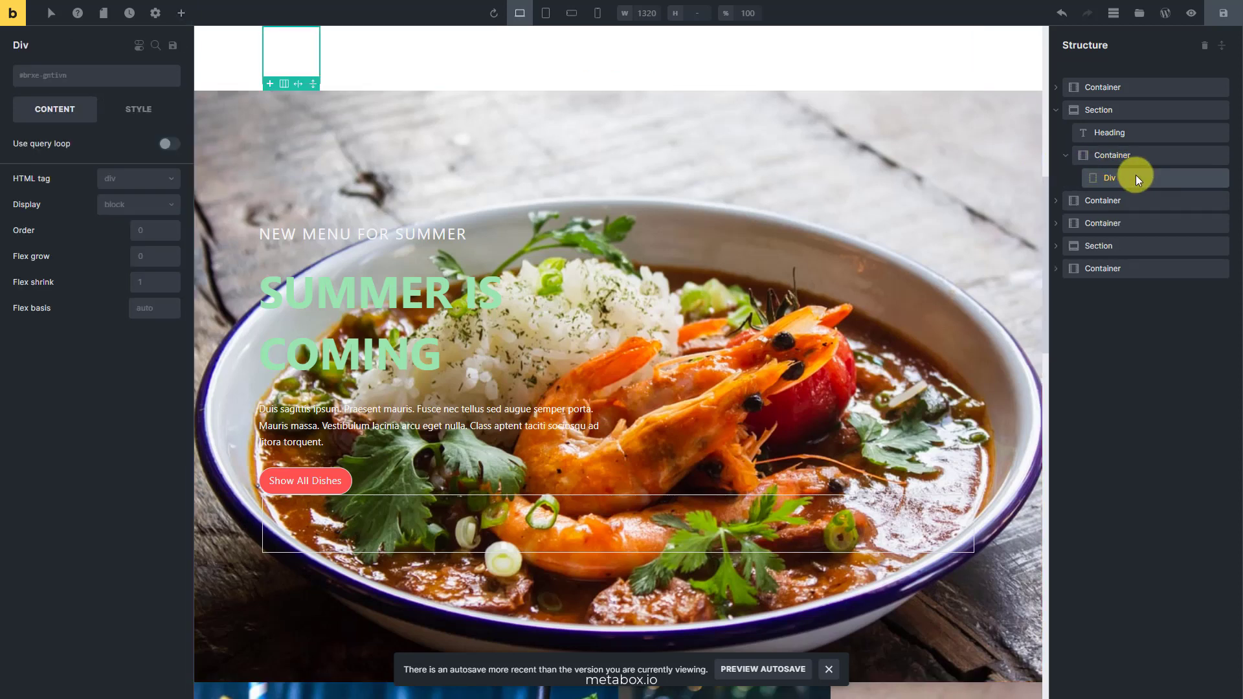
Enable the query loop on the Div and set its query type to MB Group: Brand Group
click(171, 144)
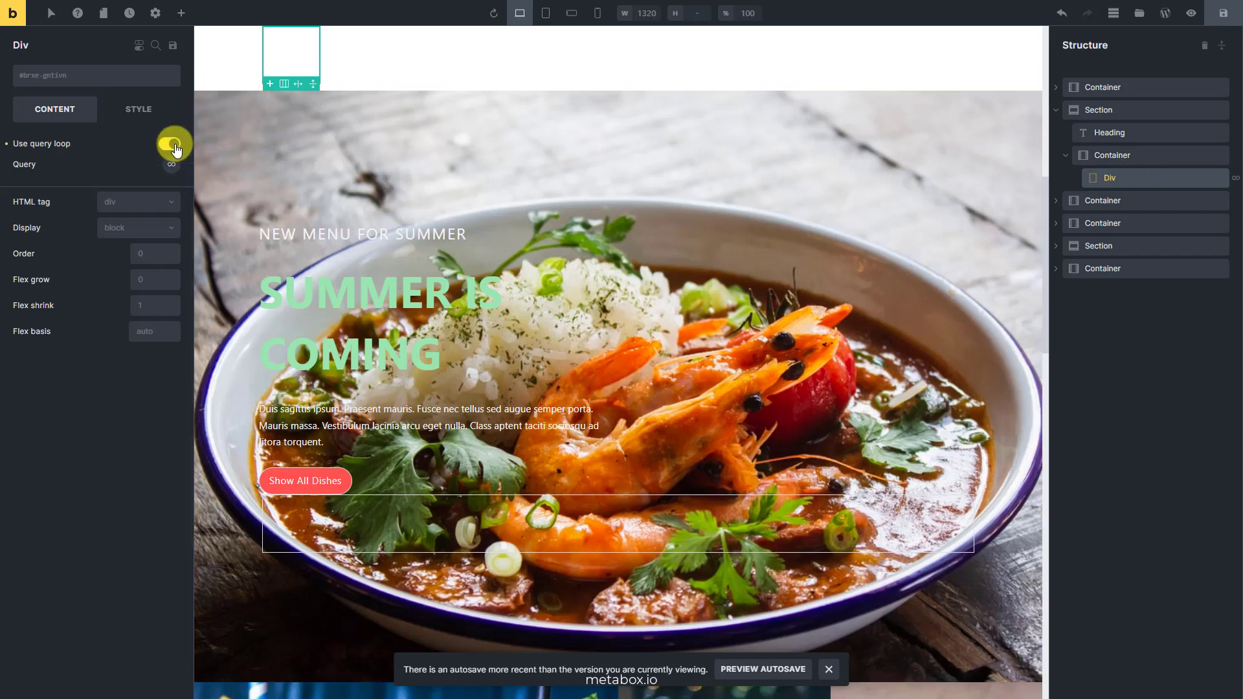
click(172, 164)
click(132, 200)
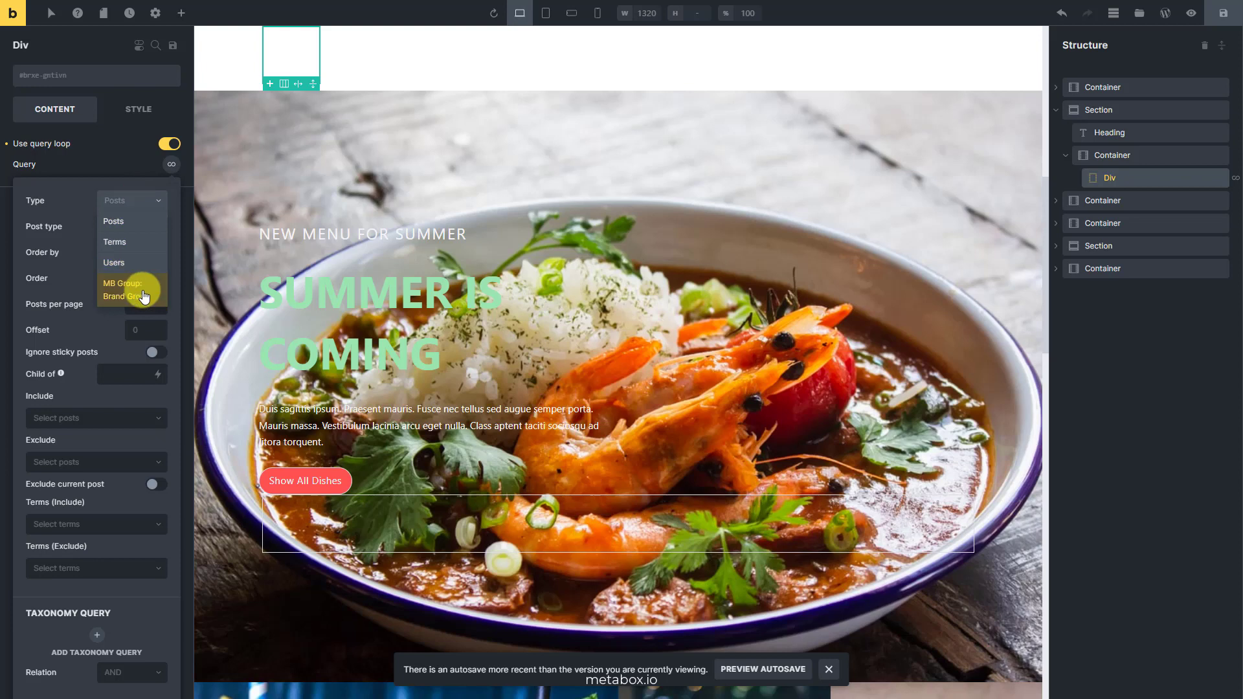
click(133, 289)
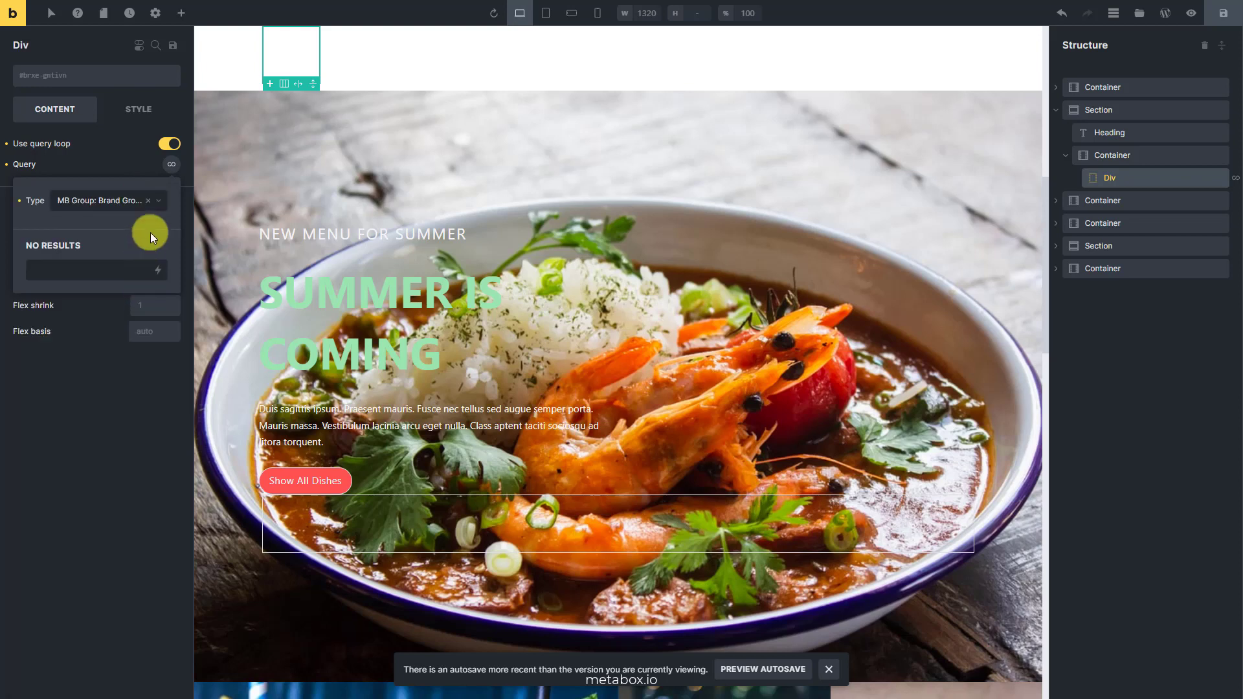
Add an Image element inside the looping Div and open its settings
click(180, 14)
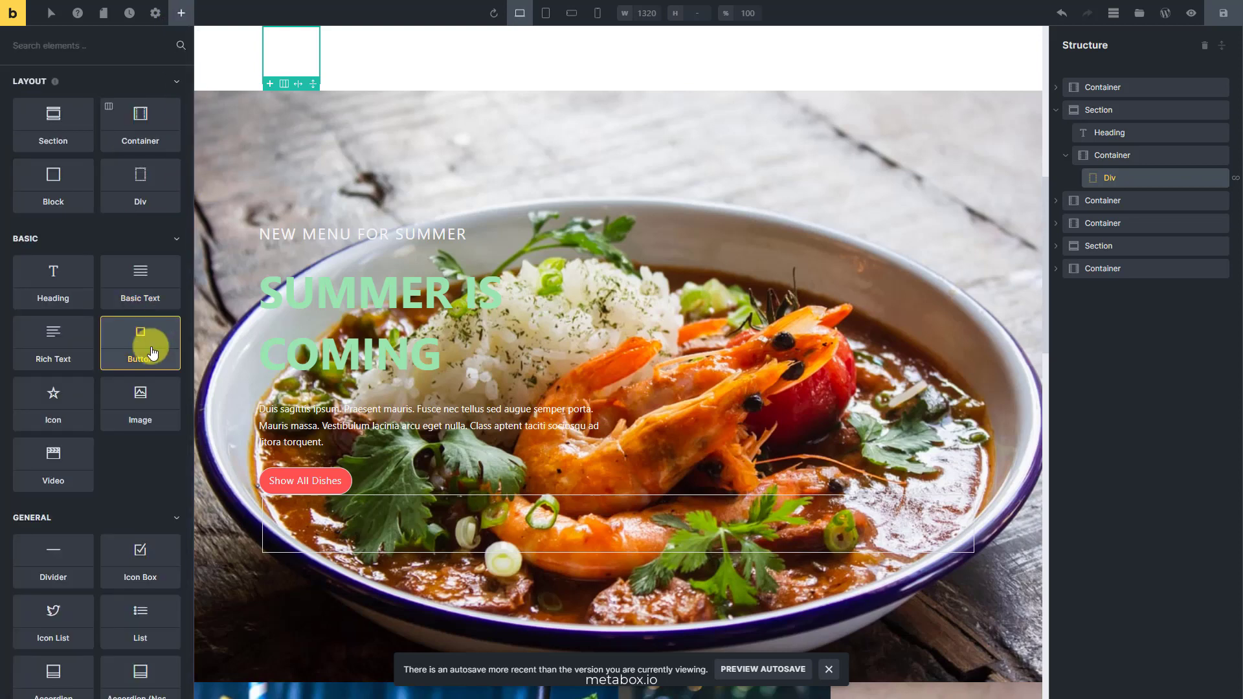
click(153, 396)
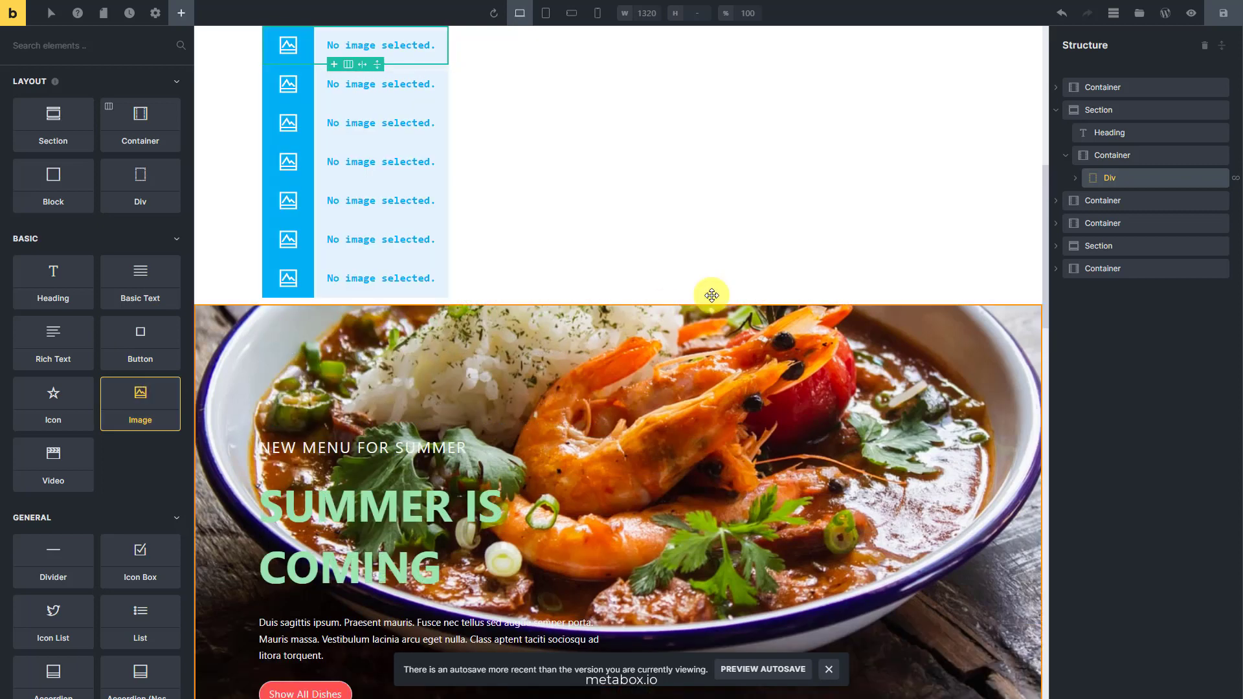
click(1076, 178)
click(1146, 200)
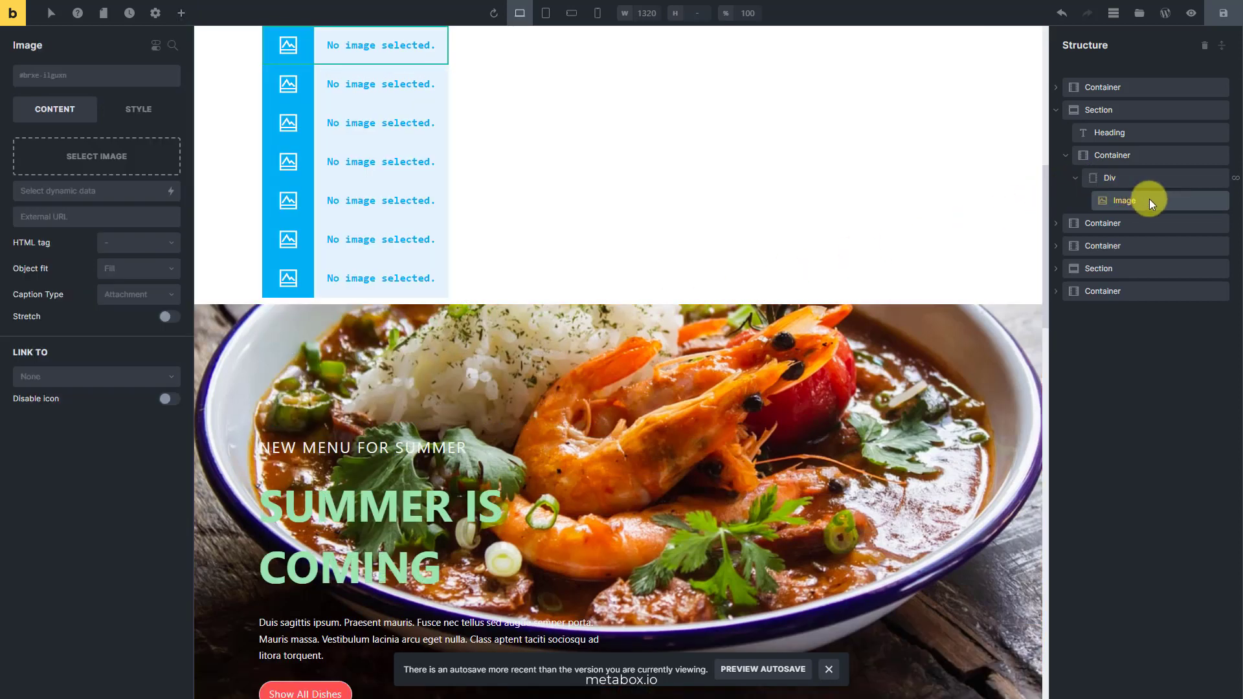
Bind the image to the dynamic field Brand Logo Upload (Brand Group) and set its image size to Full
click(172, 192)
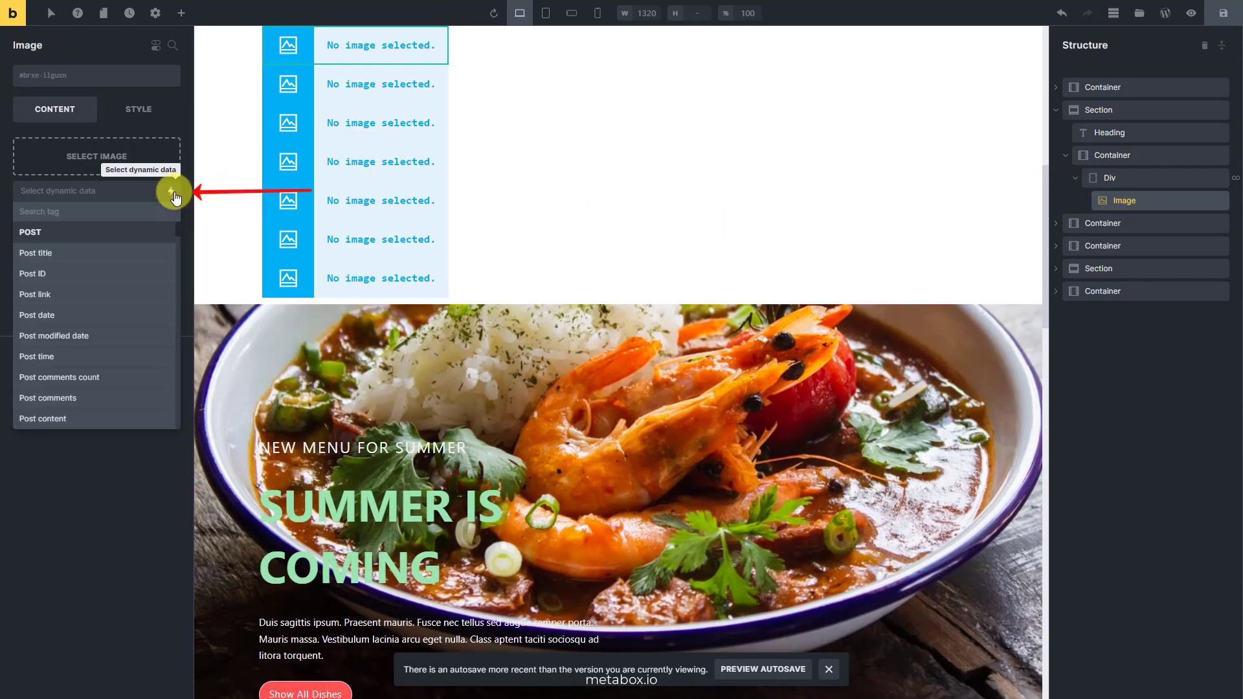
text(Brand Logo Upload)
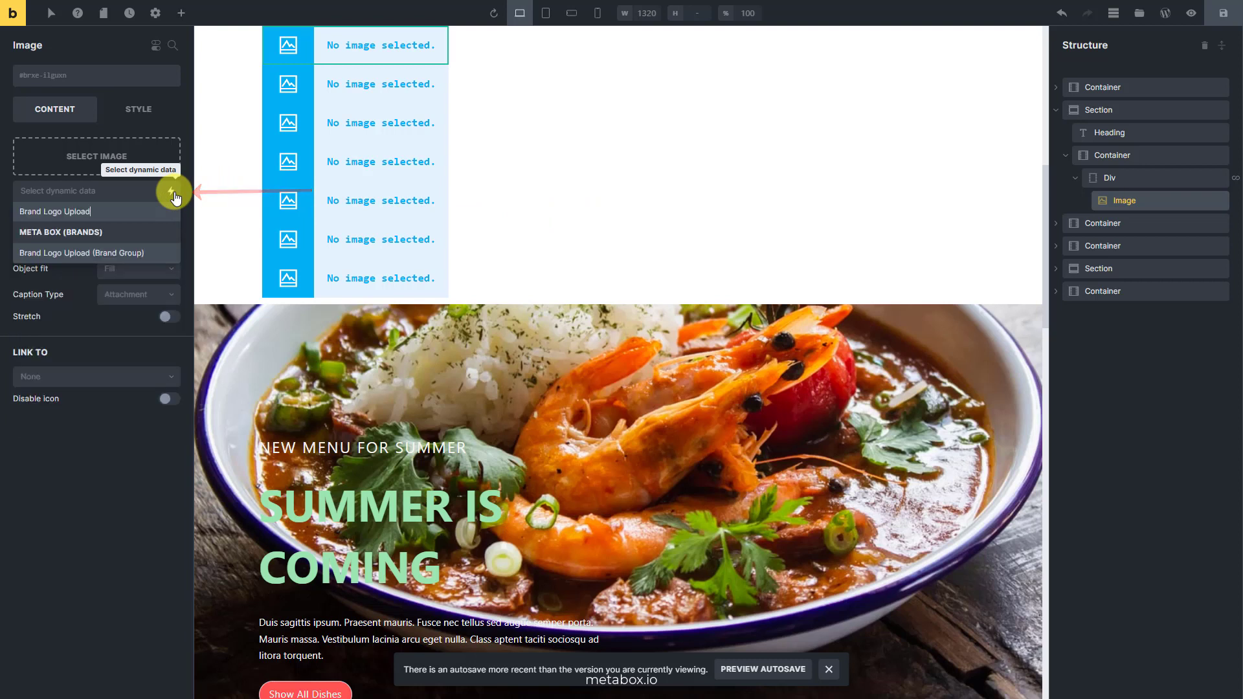
click(157, 252)
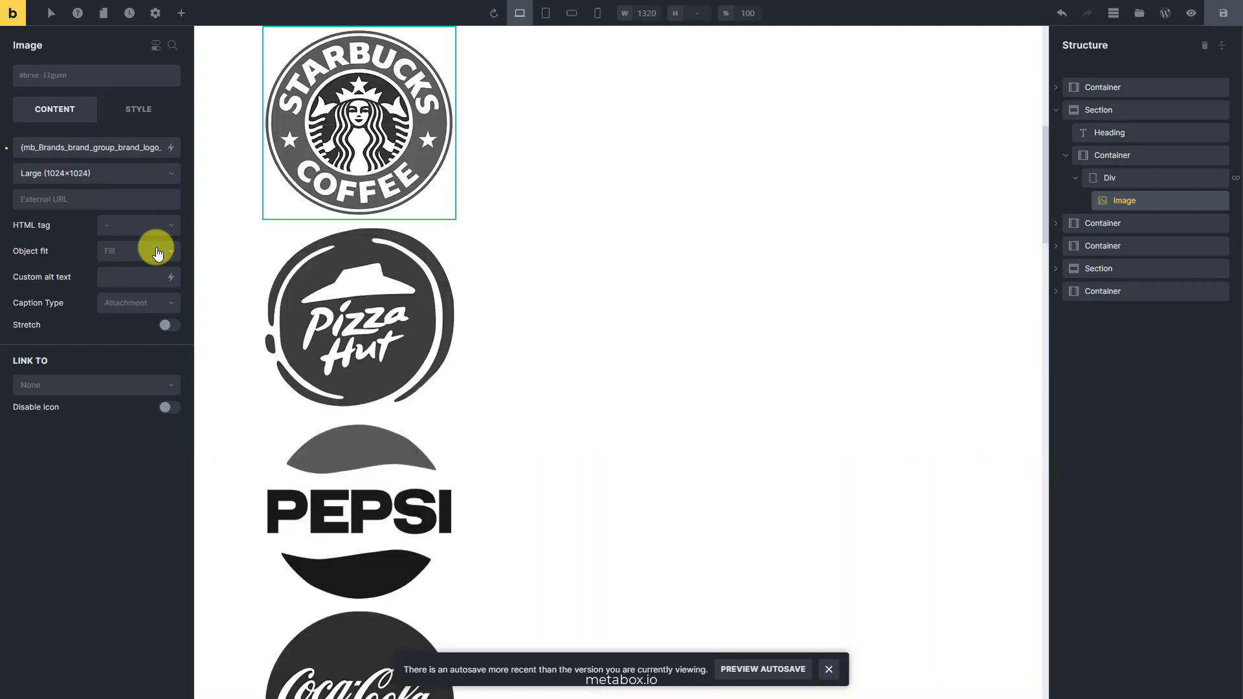
click(160, 174)
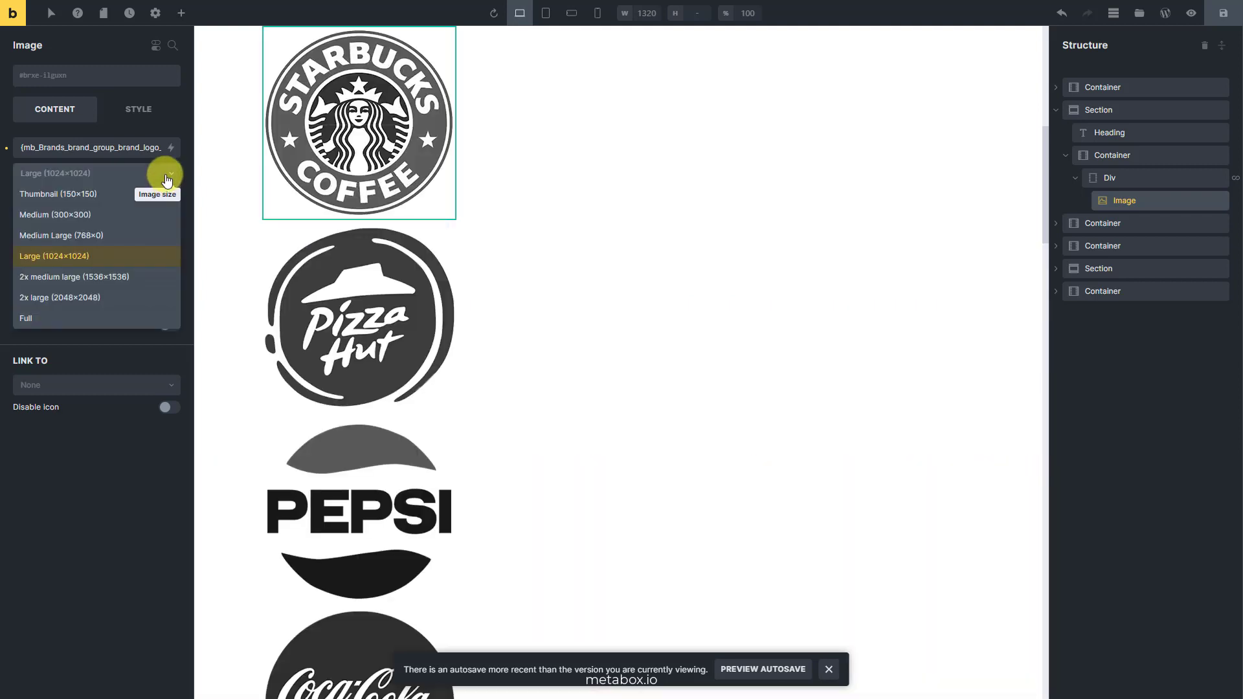
click(135, 322)
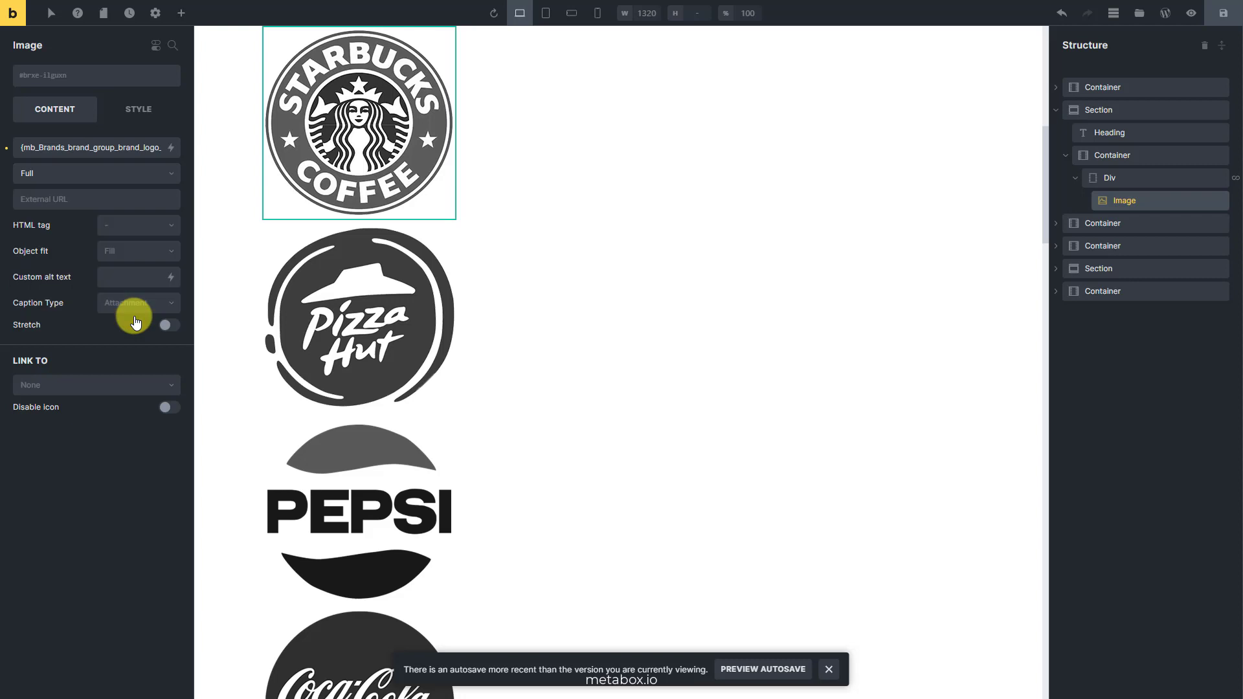
Add a Basic Text element below the image and replace its placeholder with the dynamic field Brand Name (Brand Group)
click(180, 13)
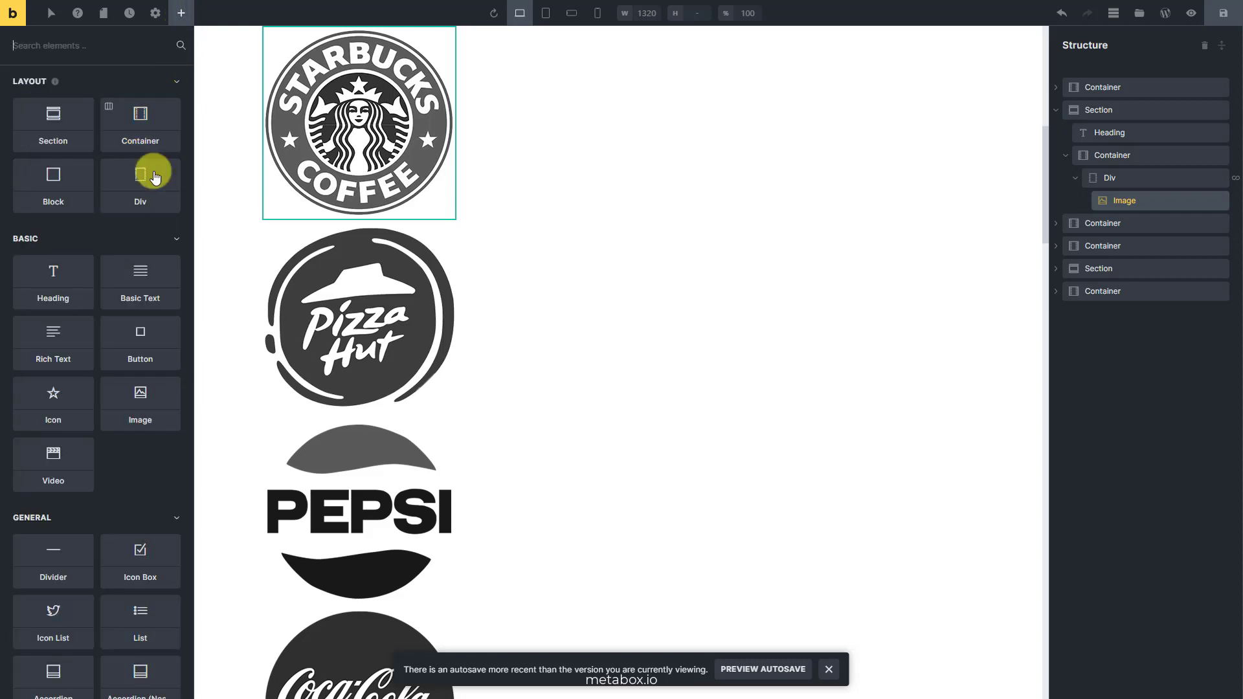
click(151, 285)
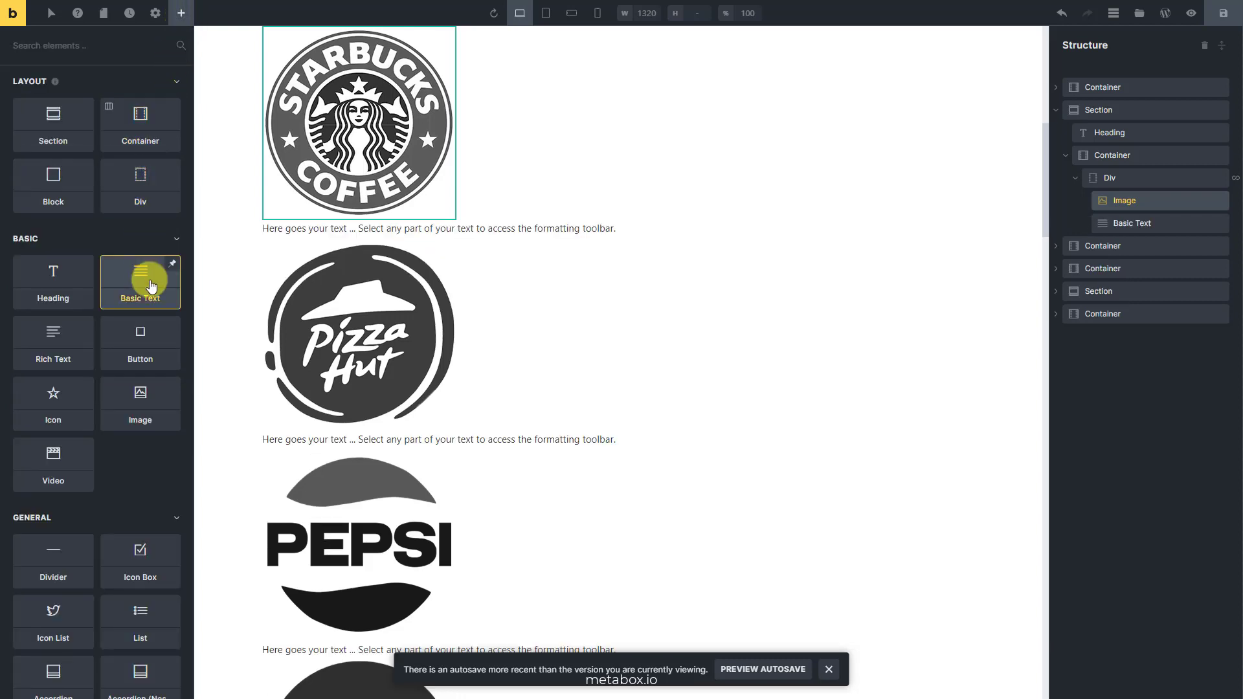
click(1126, 223)
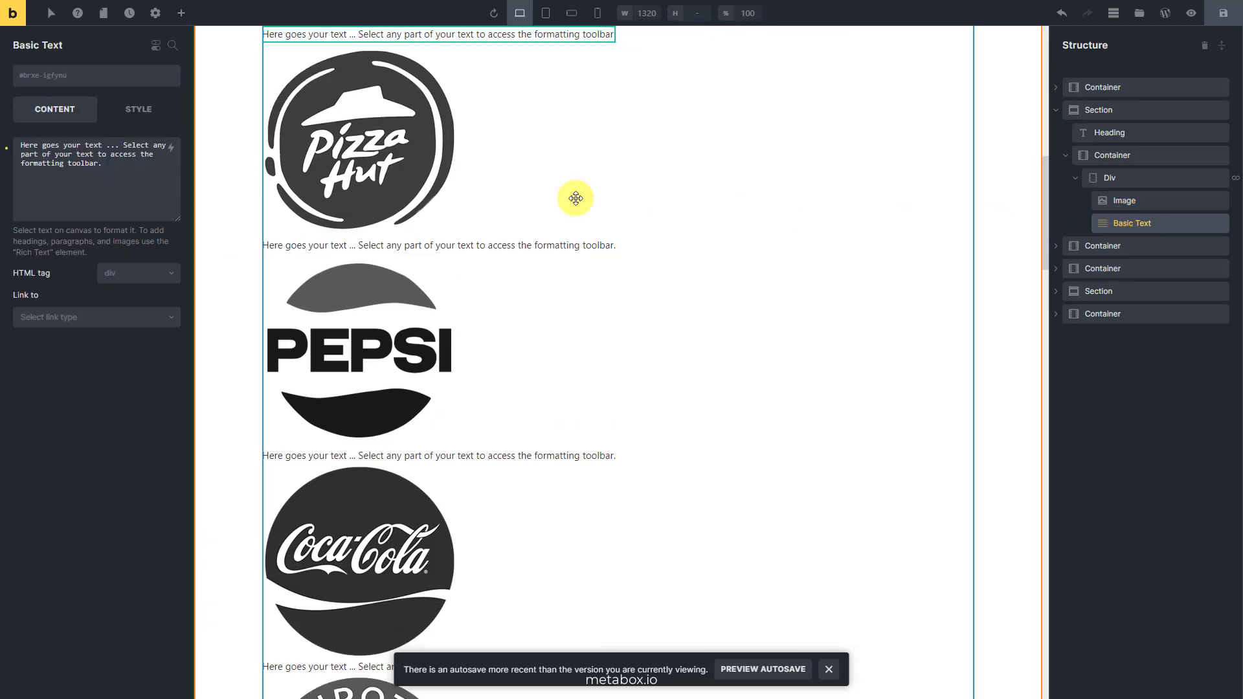
triple_click(153, 166)
key(BackSpace)
click(169, 151)
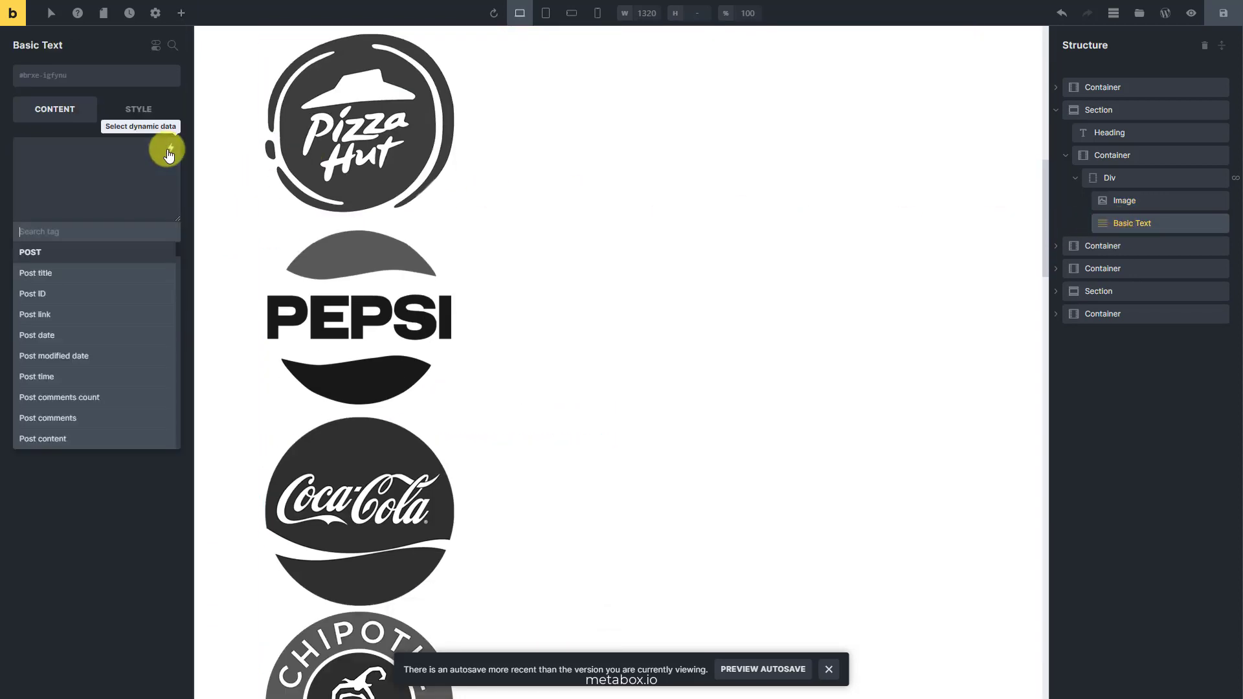
text(brand)
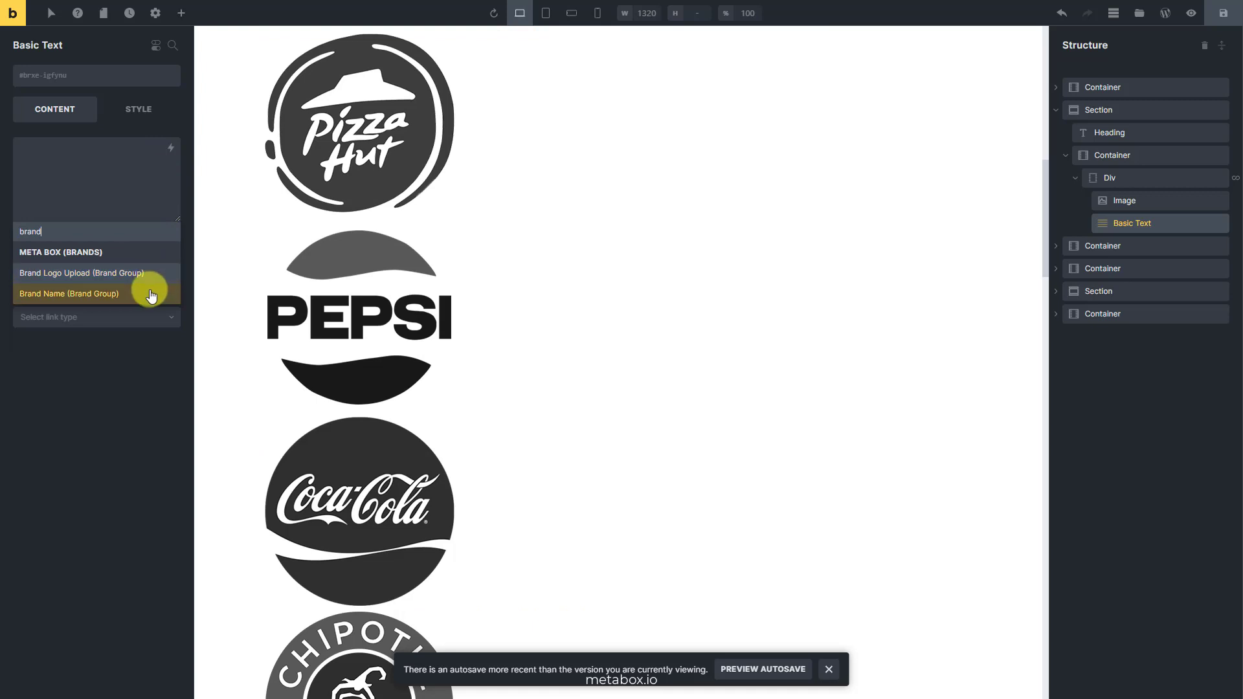
click(151, 294)
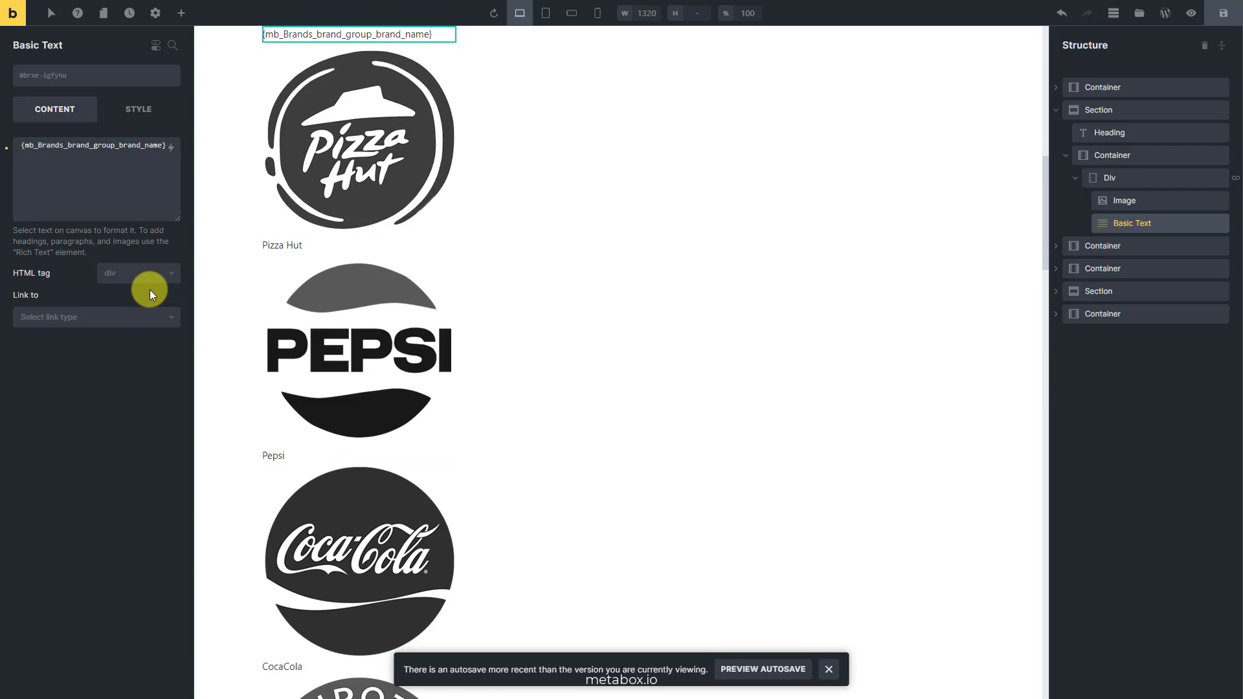
Save the page and review the OUR BRANDS section on the front end of the home page
click(1223, 13)
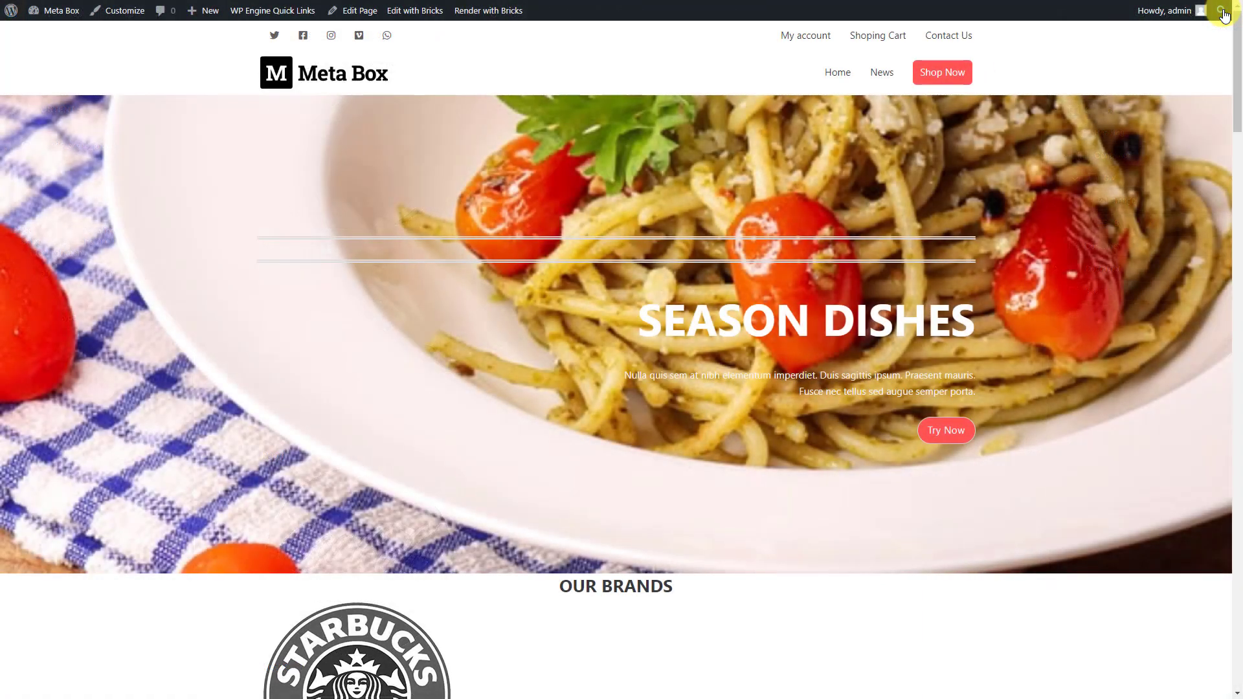
scroll(1223, 13, down, 8)
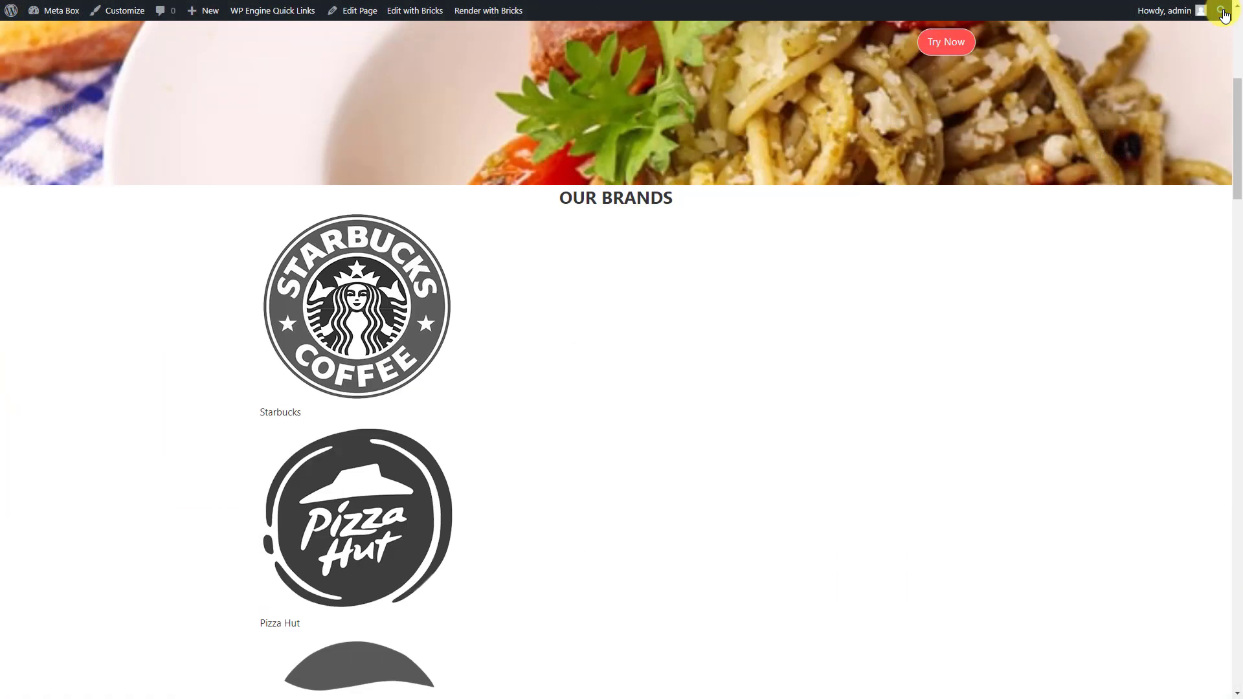
scroll(1223, 13, down, 15)
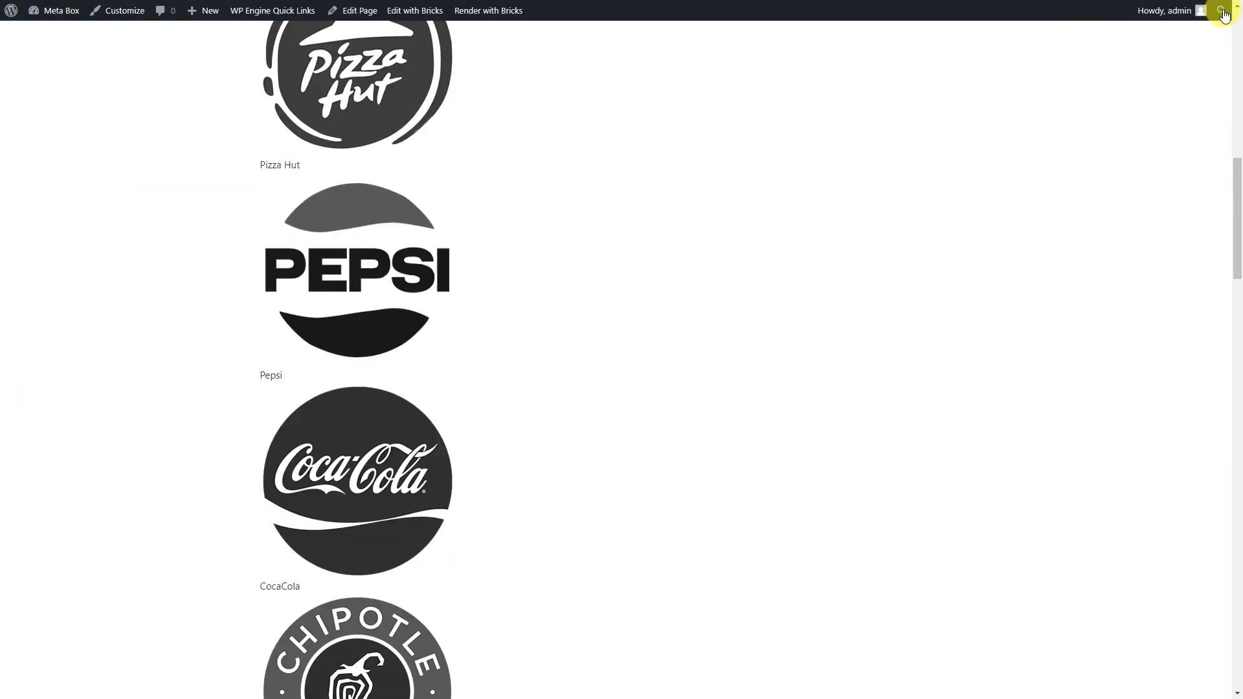
scroll(1222, 13, up, 2)
scroll(1223, 13, up, 15)
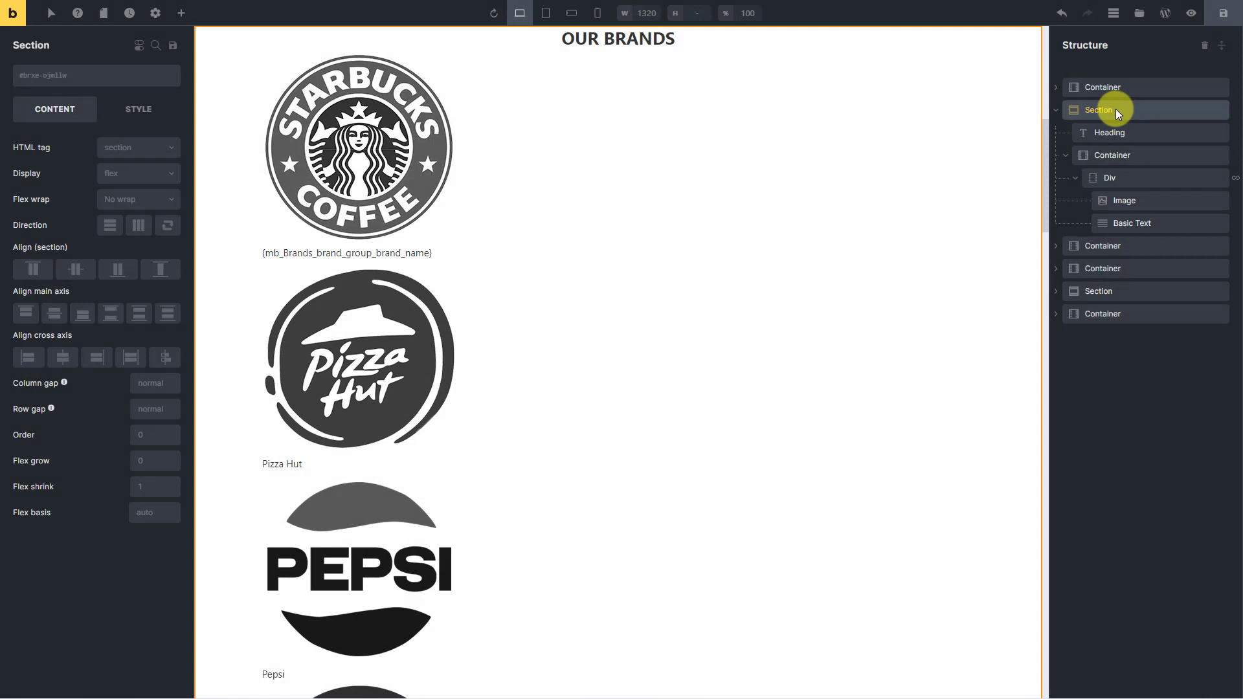
Set the OUR BRANDS section's top and bottom margins to 50
click(133, 110)
click(128, 145)
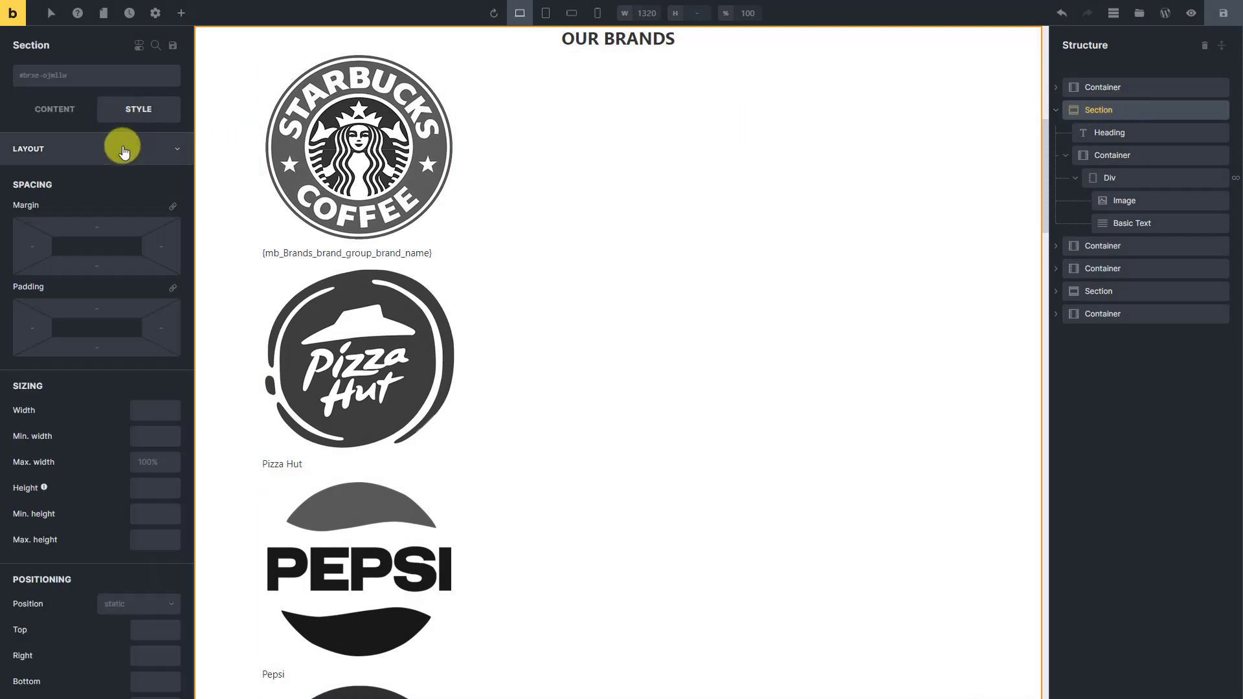
click(104, 228)
text(50)
click(97, 262)
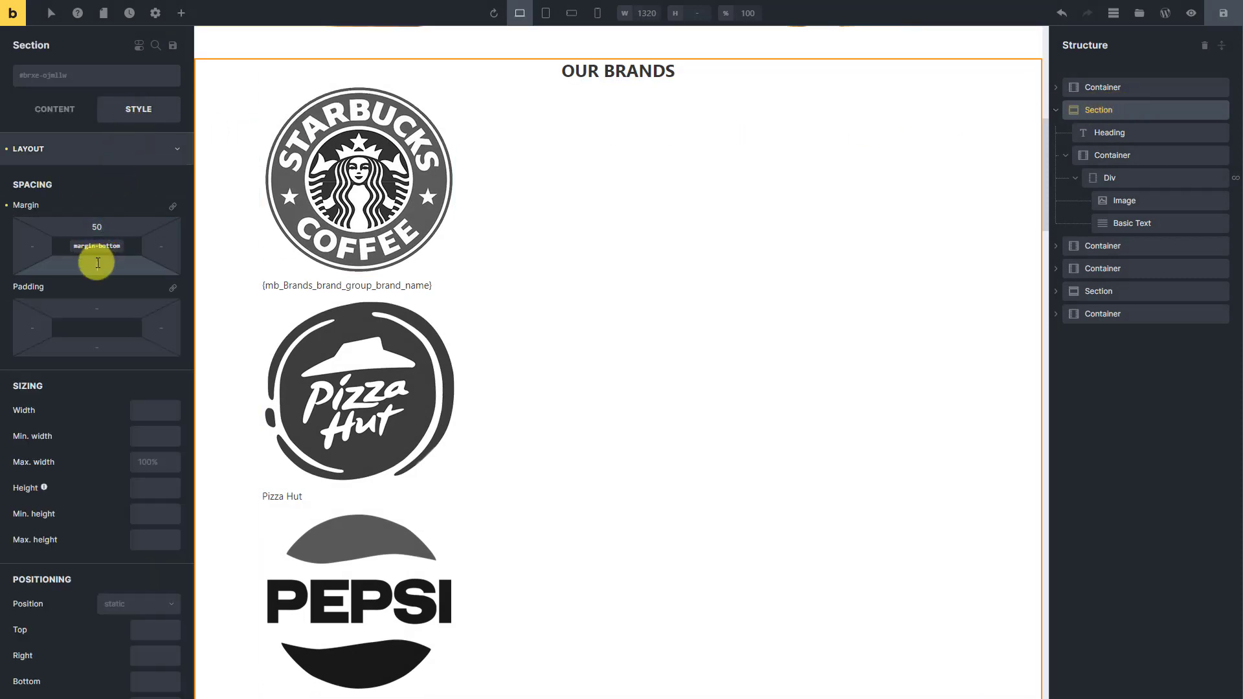
text(50)
Give the OUR BRANDS heading a bottom padding of 10
click(1136, 129)
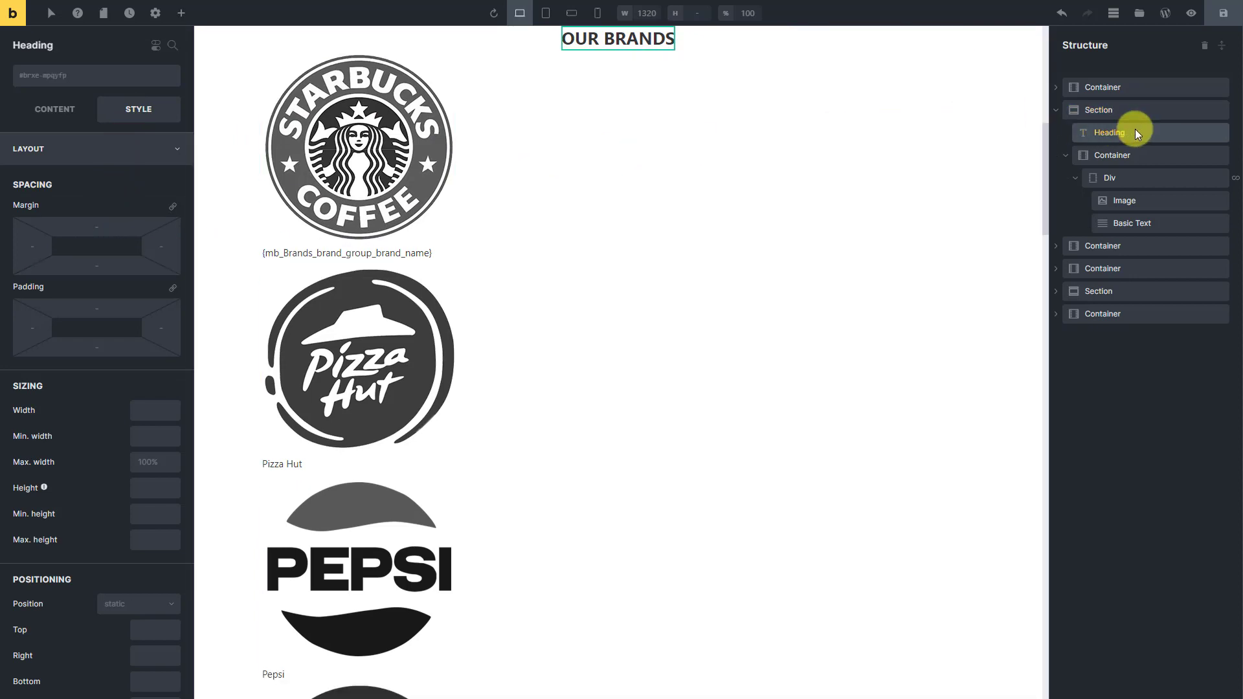
click(113, 351)
text(10)
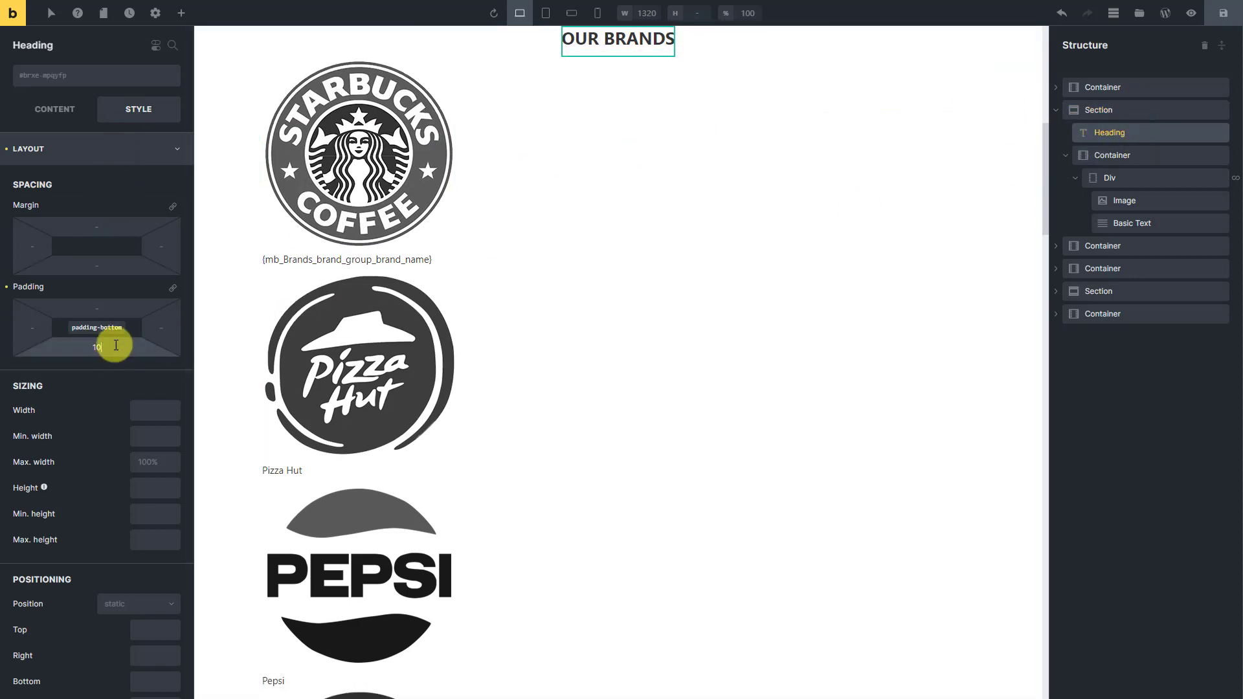
Style the OUR BRANDS heading's typography with a medium grey color and a font size of 50
click(111, 150)
click(110, 181)
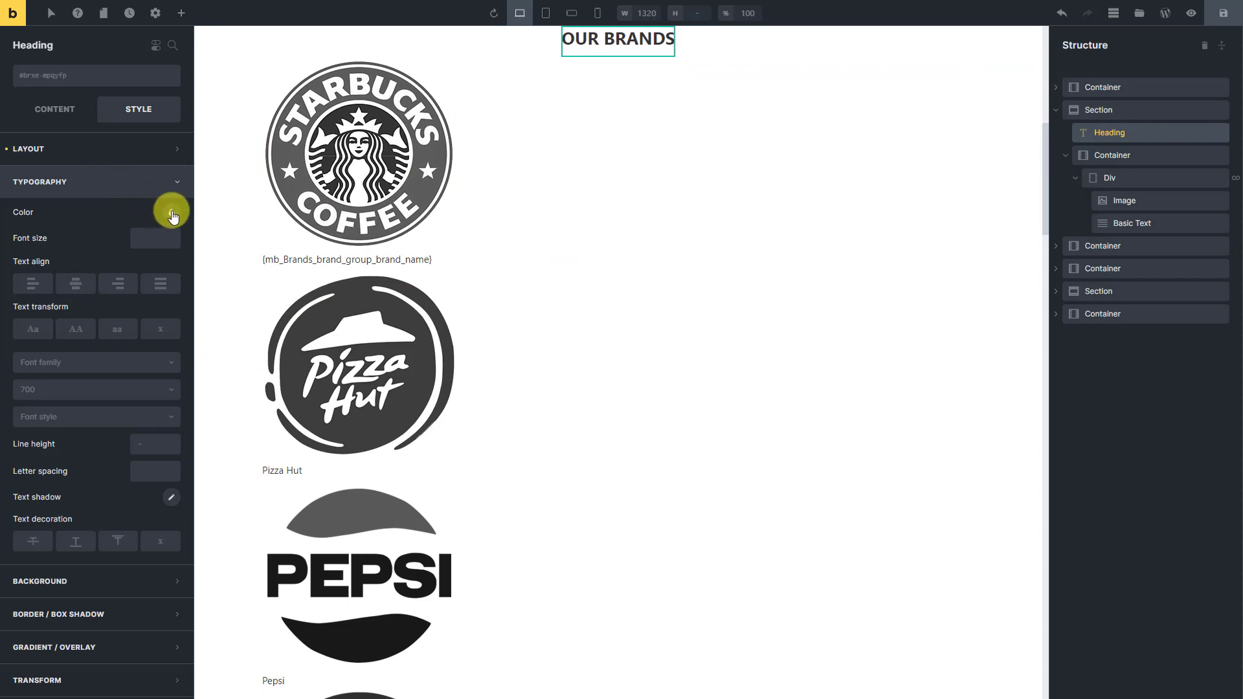
click(172, 213)
click(69, 242)
click(79, 212)
click(155, 235)
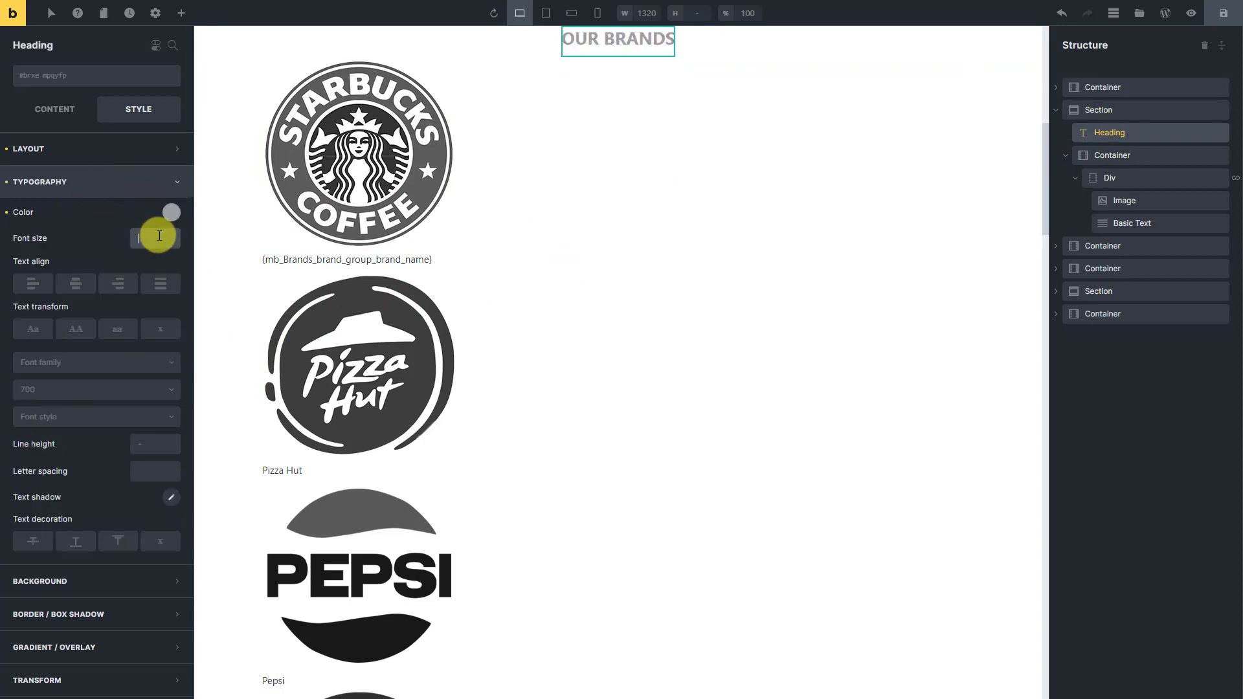
text(50)
Lay out the brands Container as a wrapping horizontal flex row, aligned to the center, with space between along the main axis
click(1151, 157)
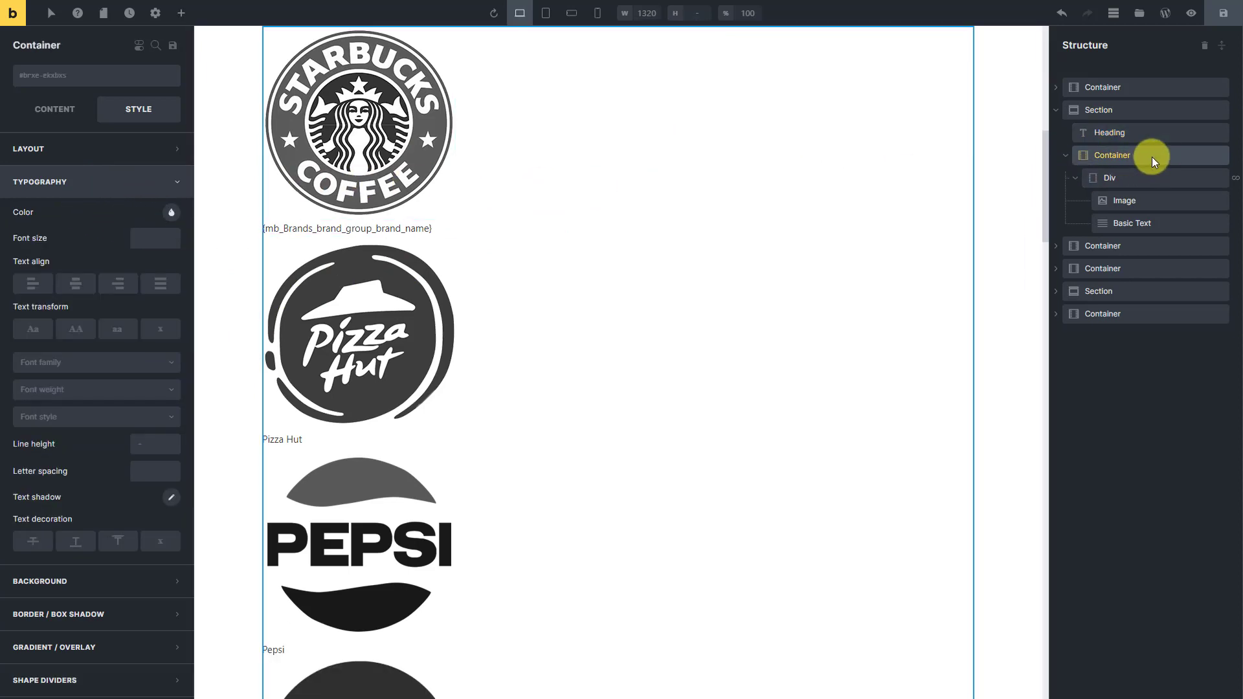
click(52, 110)
click(135, 200)
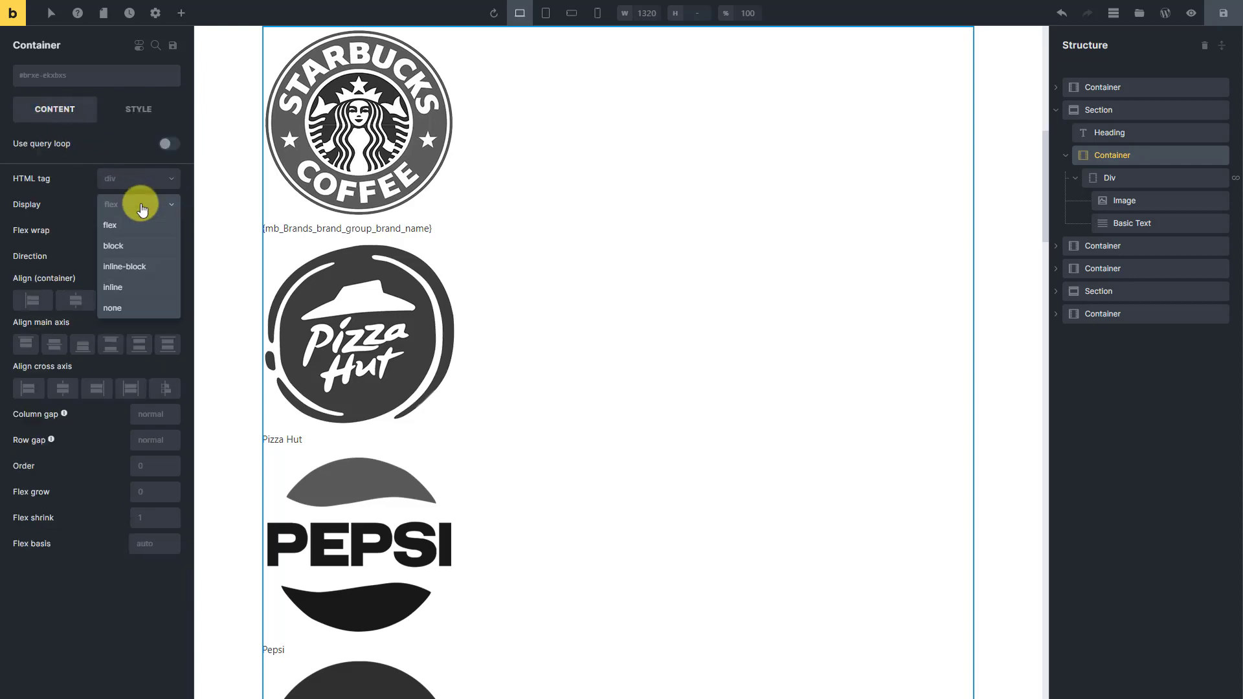
click(123, 222)
click(123, 232)
click(130, 273)
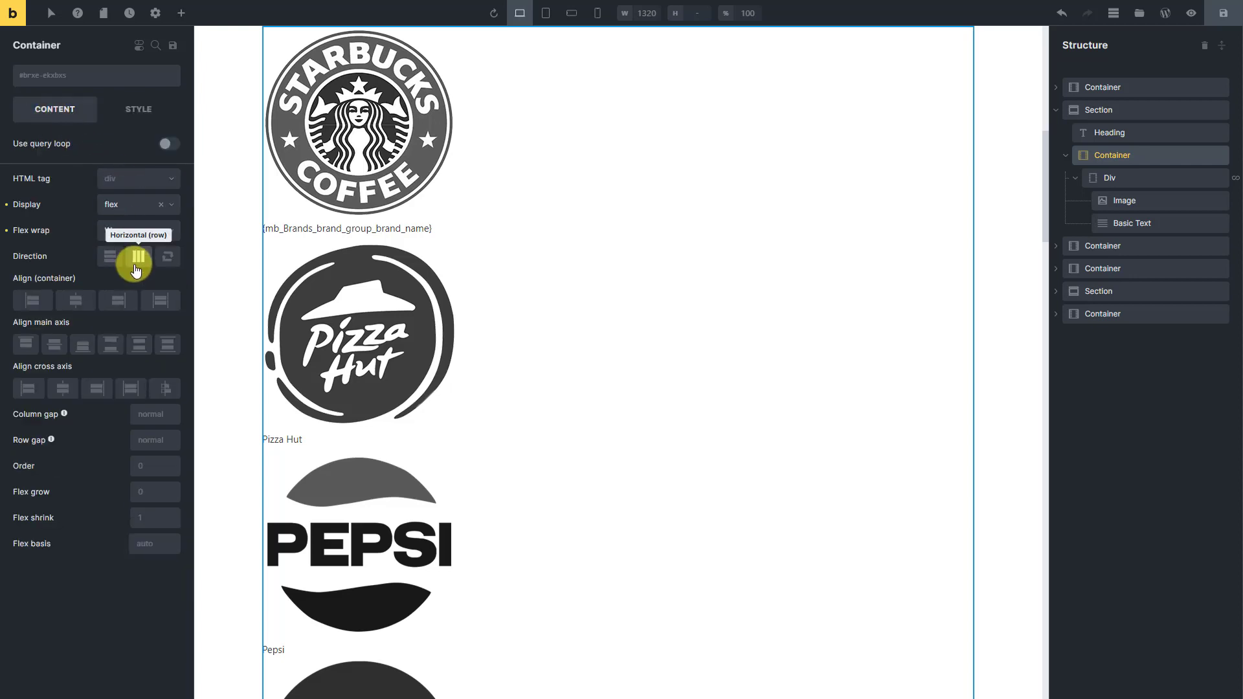
click(136, 268)
click(78, 309)
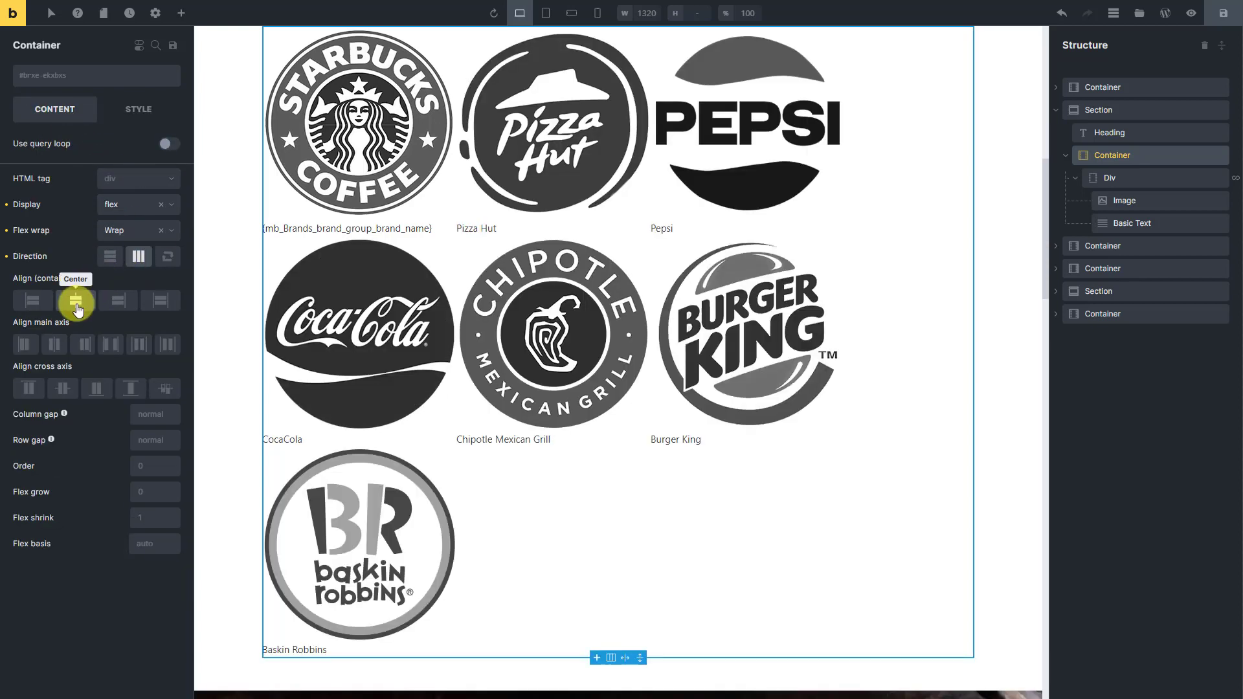
click(110, 343)
Set the looping Div's width to 15% and center its text
click(1165, 180)
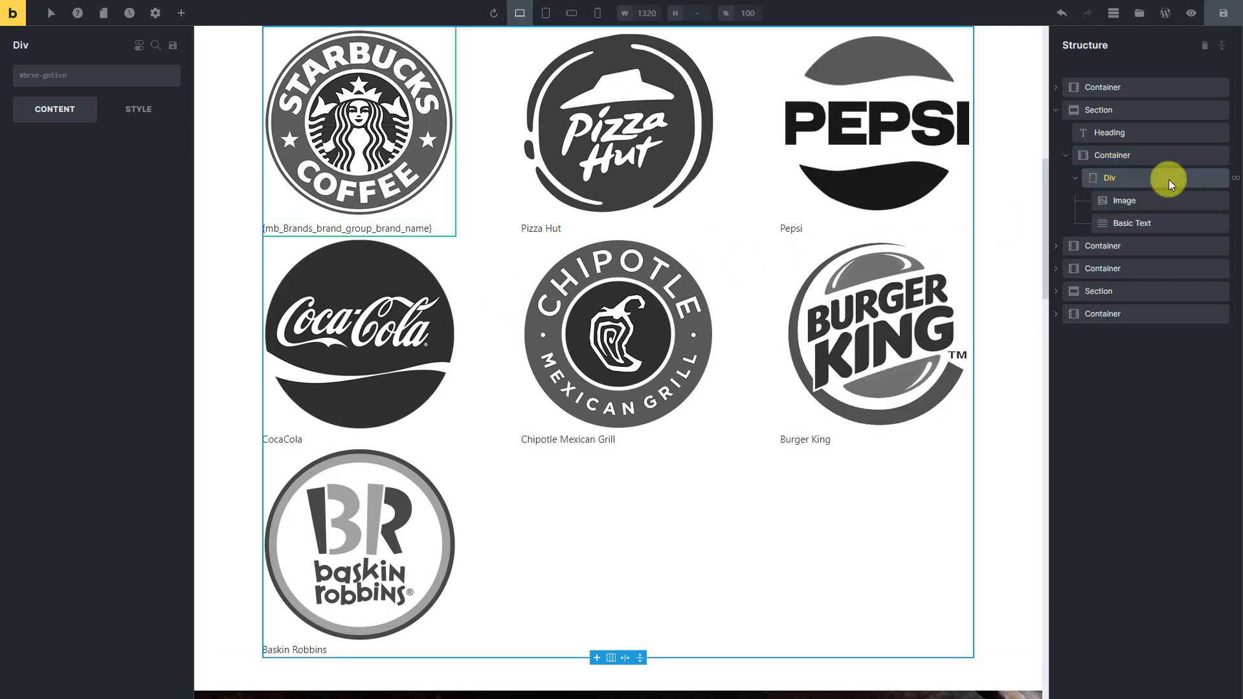
click(162, 119)
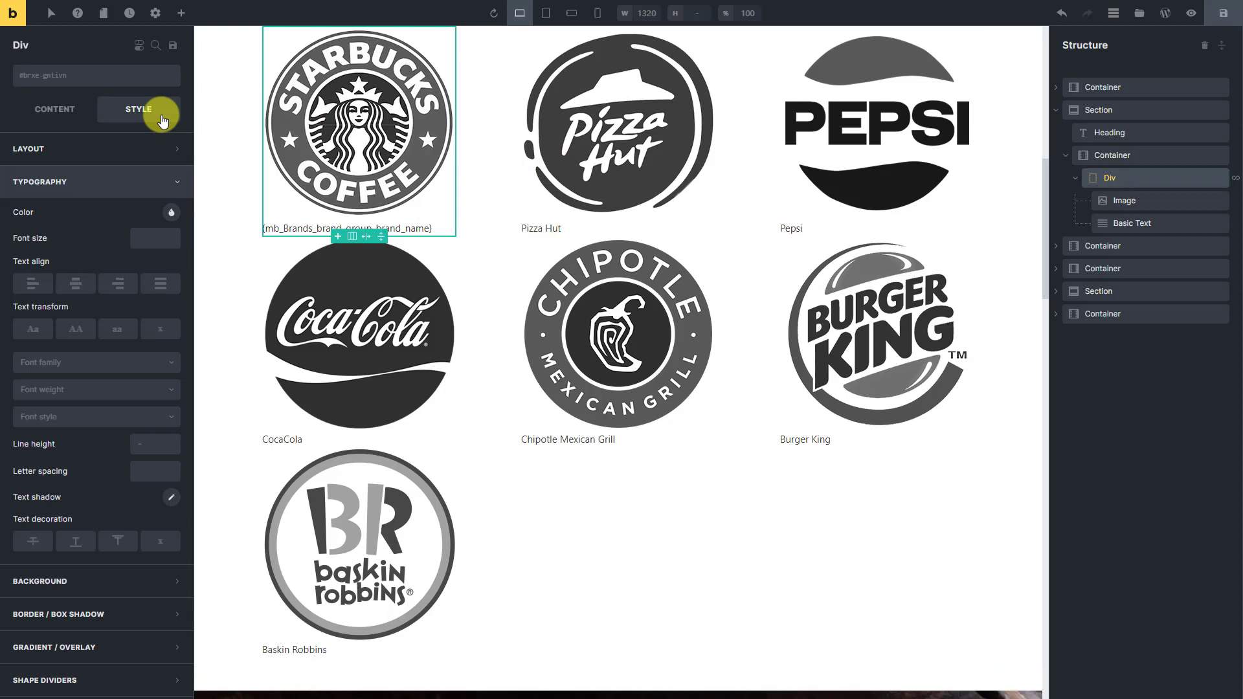
click(110, 148)
click(161, 409)
text(15%)
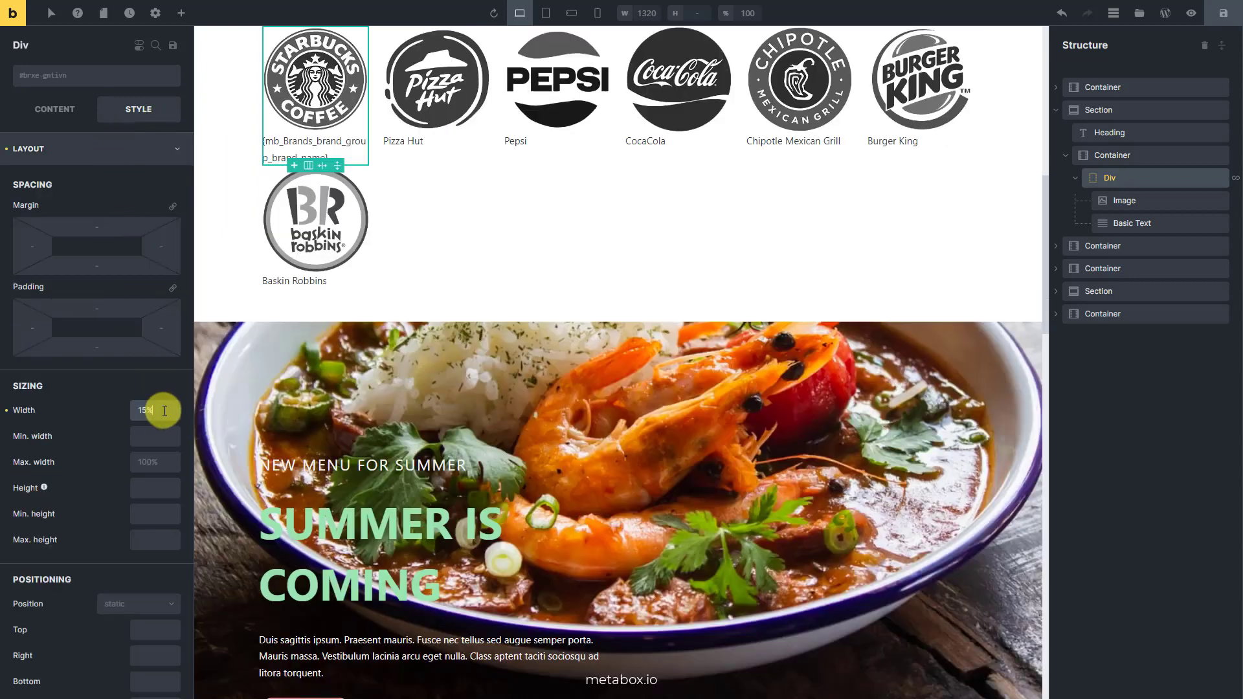
click(91, 155)
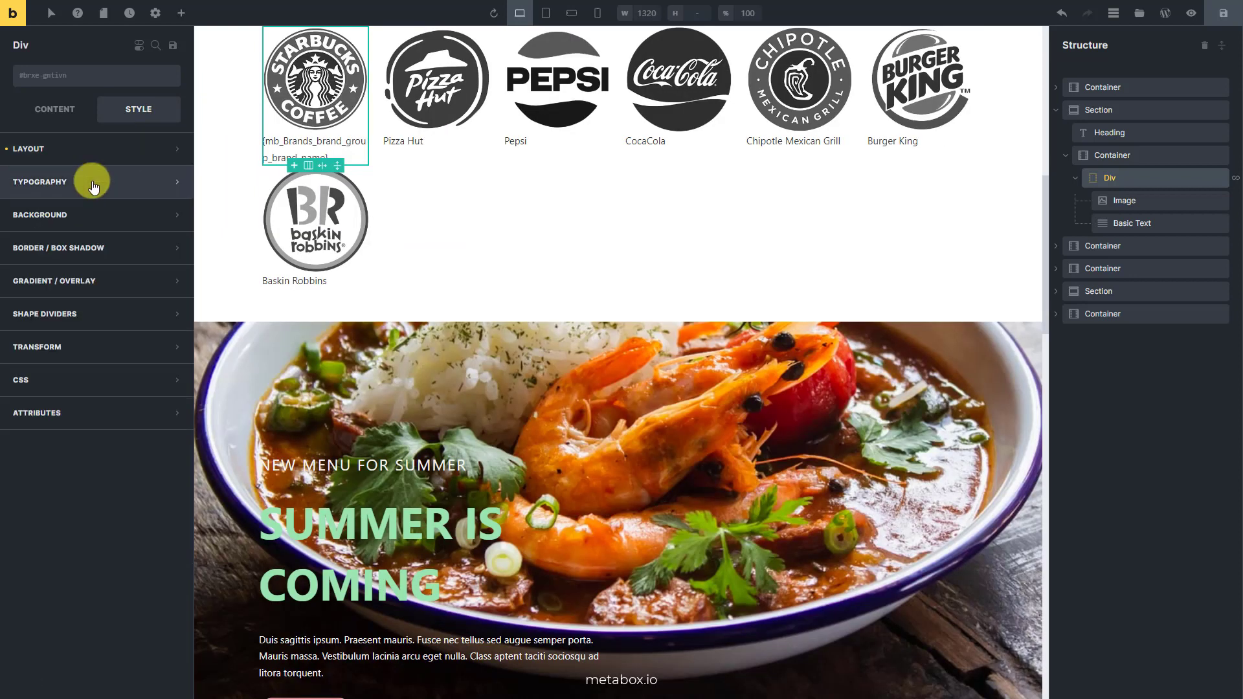
click(92, 184)
click(76, 282)
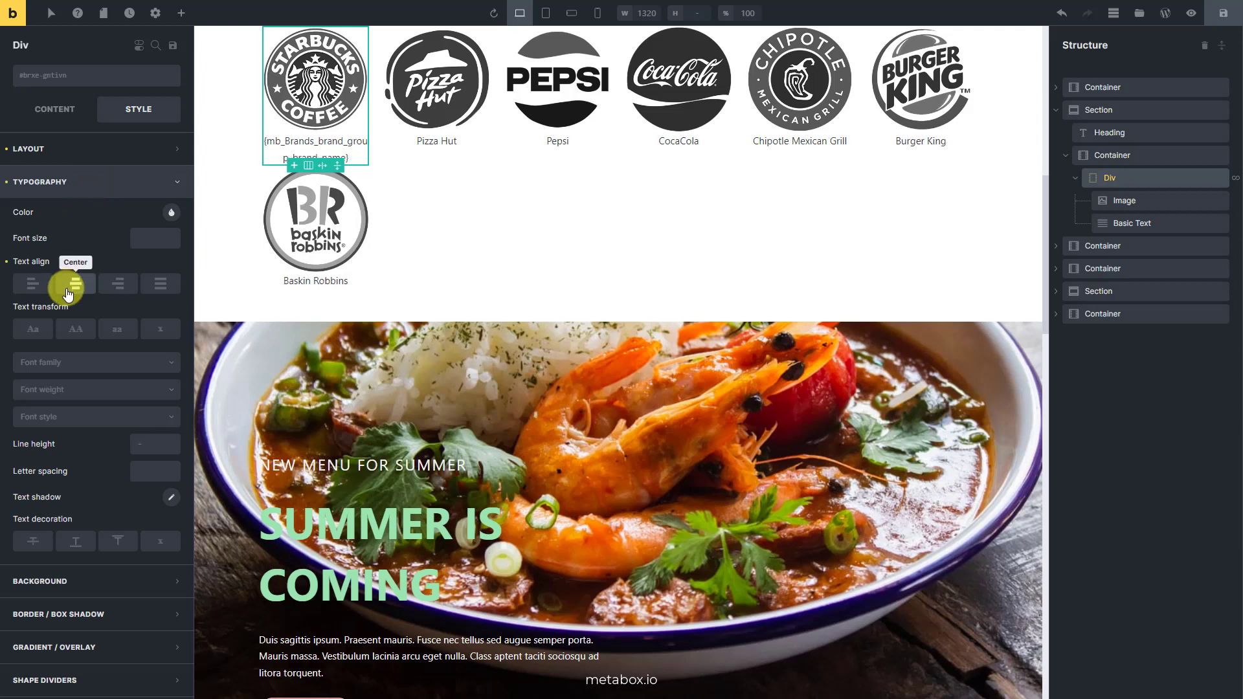
Style the brand name Basic Text with color #212121, uppercase transform and font weight 700
click(1185, 224)
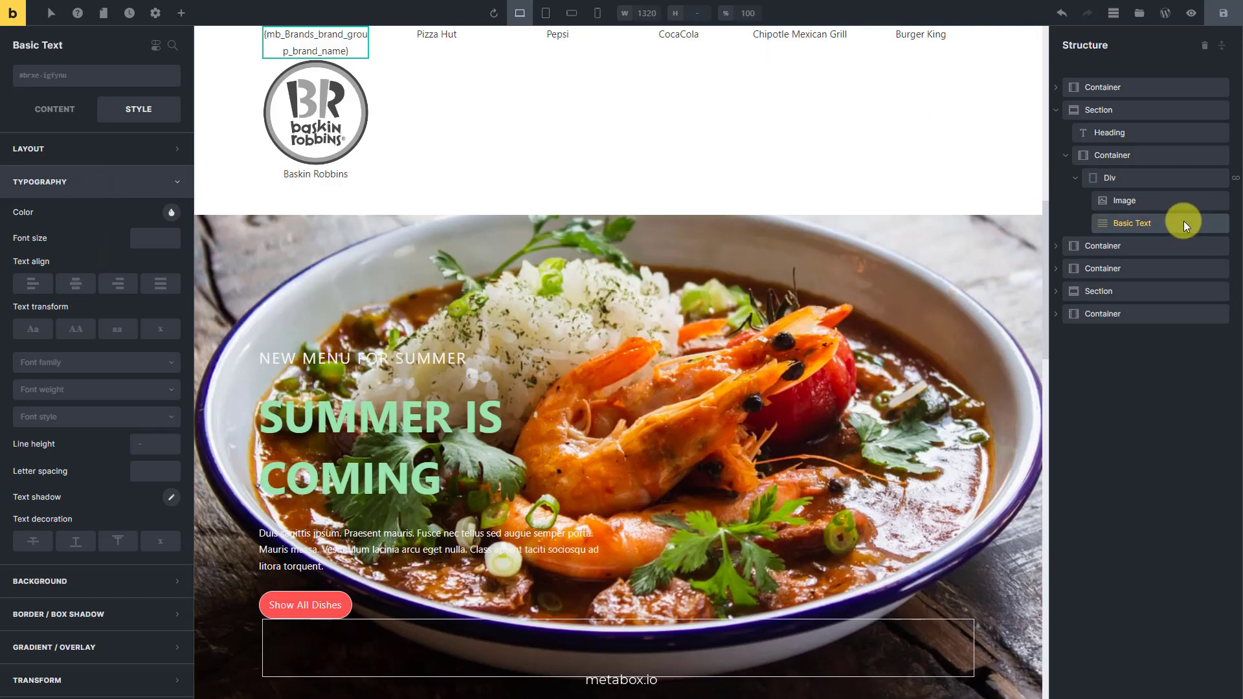
click(170, 211)
click(88, 244)
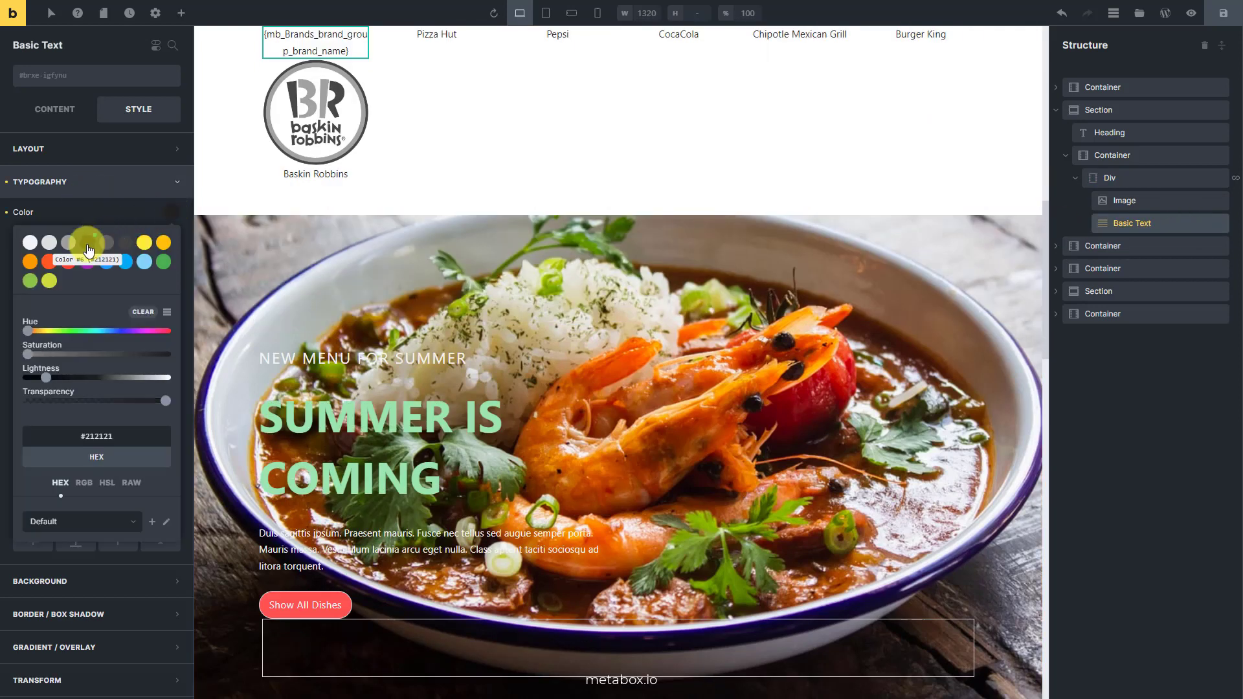
click(83, 212)
click(76, 330)
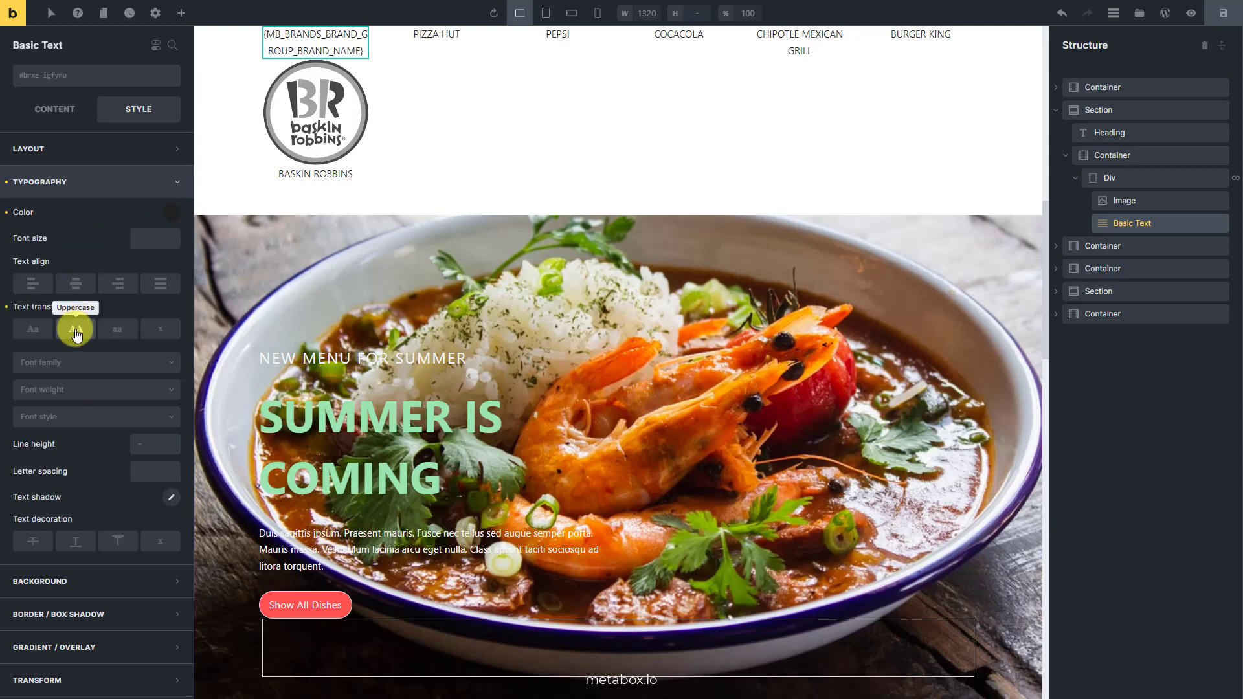
click(84, 389)
click(76, 530)
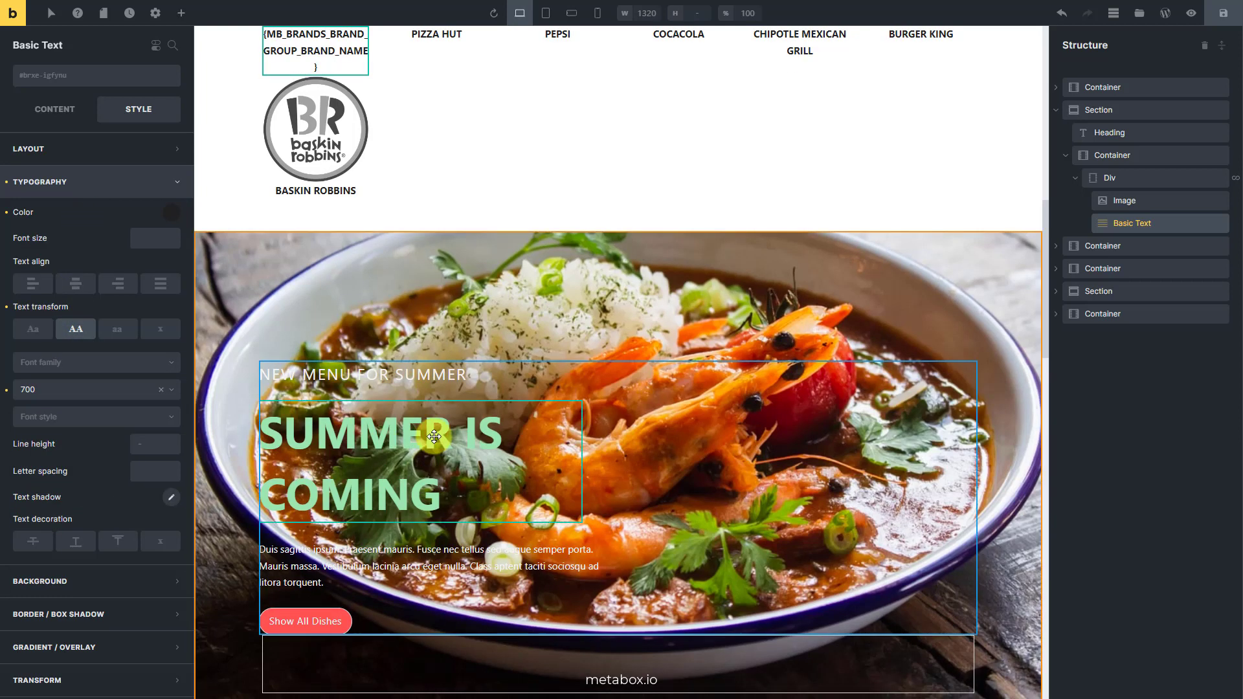
Save the page and review the styled OUR BRANDS section on the front end of the home page
scroll(583, 404, up, 3)
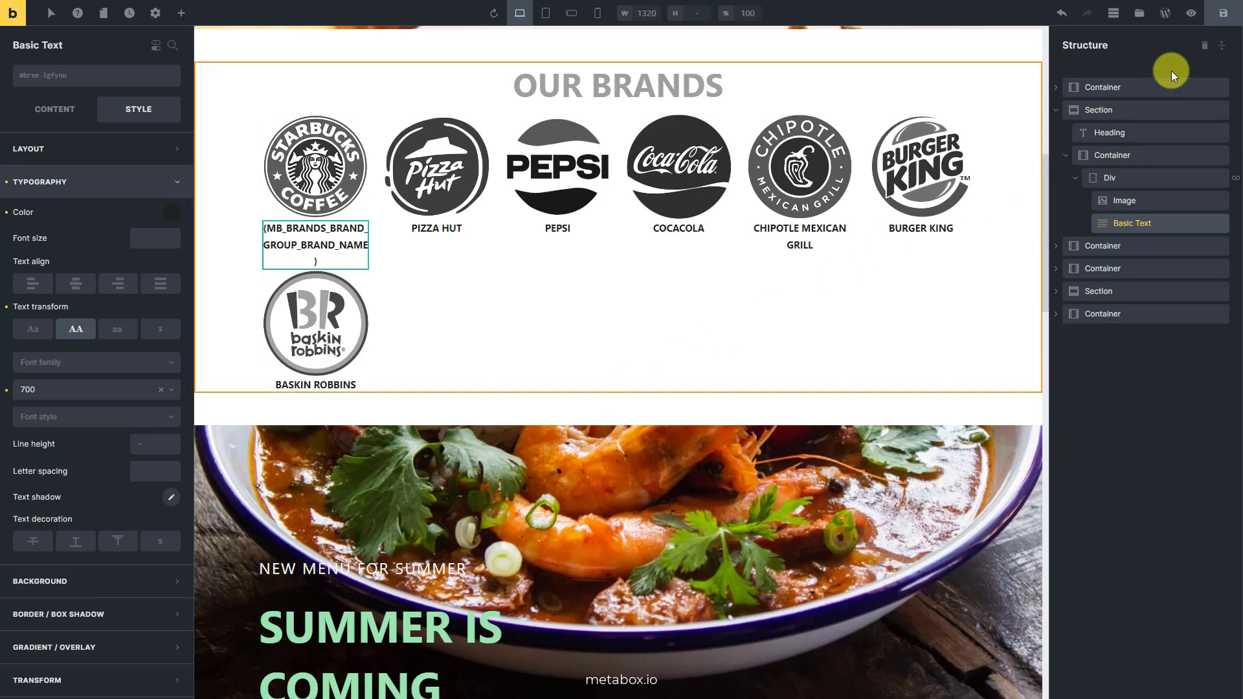
click(1223, 13)
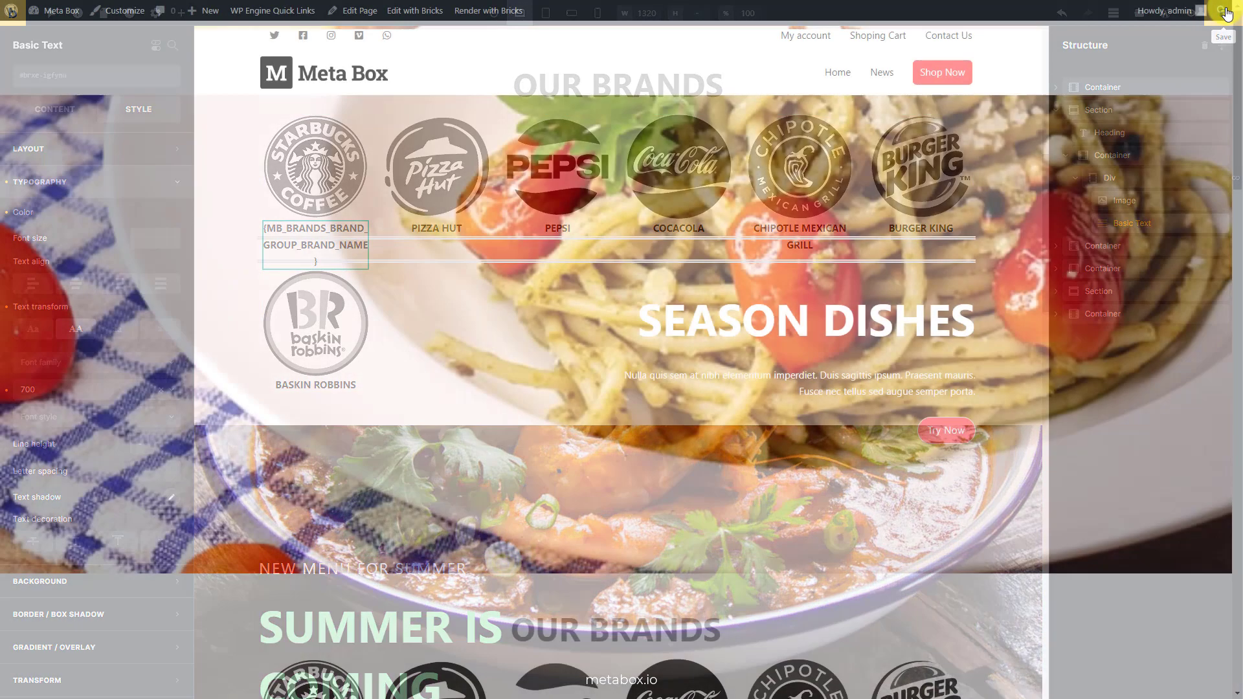
scroll(1226, 13, down, 5)
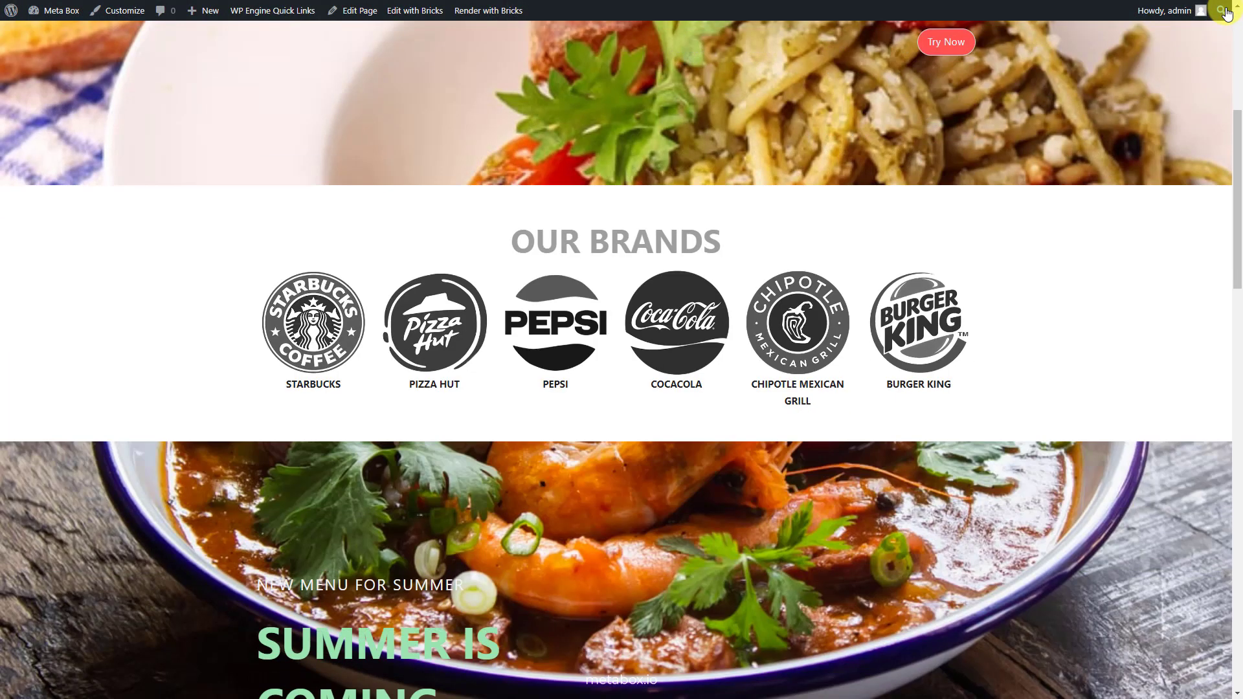